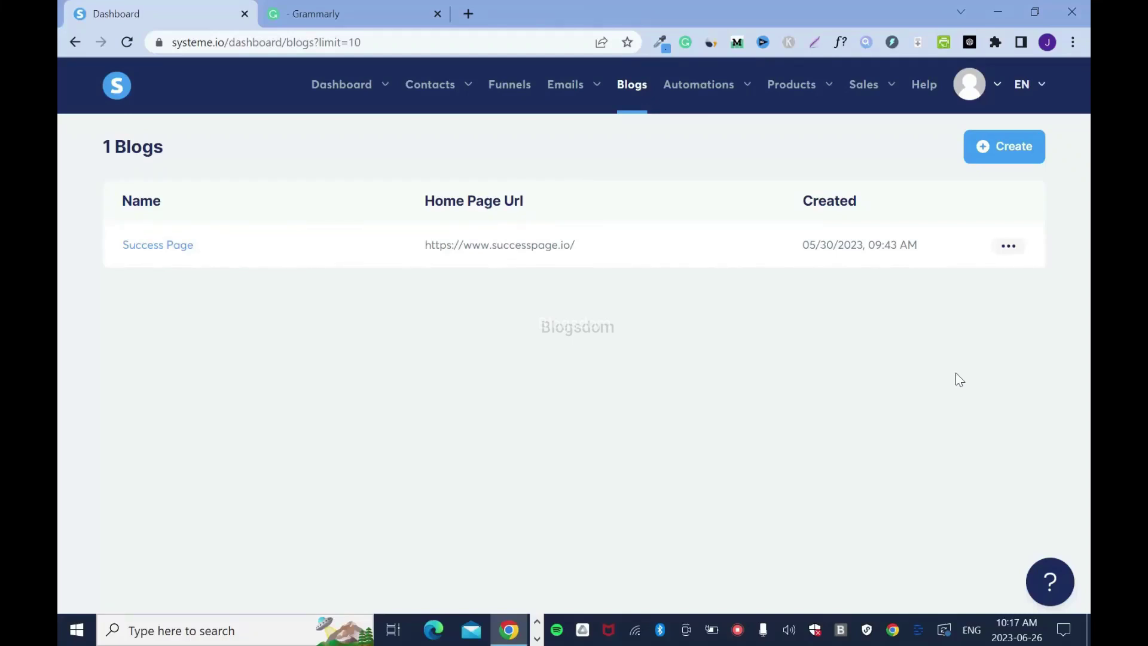
Bring up the Emails dropdown in the top navigation bar.
mouse_move(560, 93)
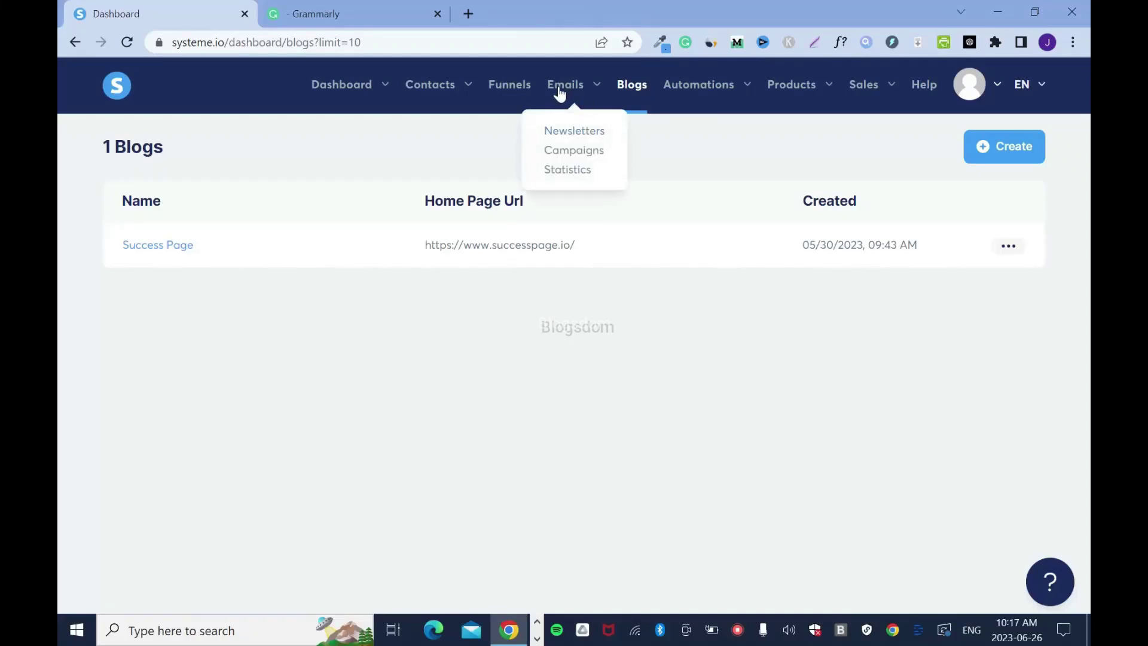
Open the empty Newsletters list and start a new newsletter, zooming out to fit the form.
click(578, 136)
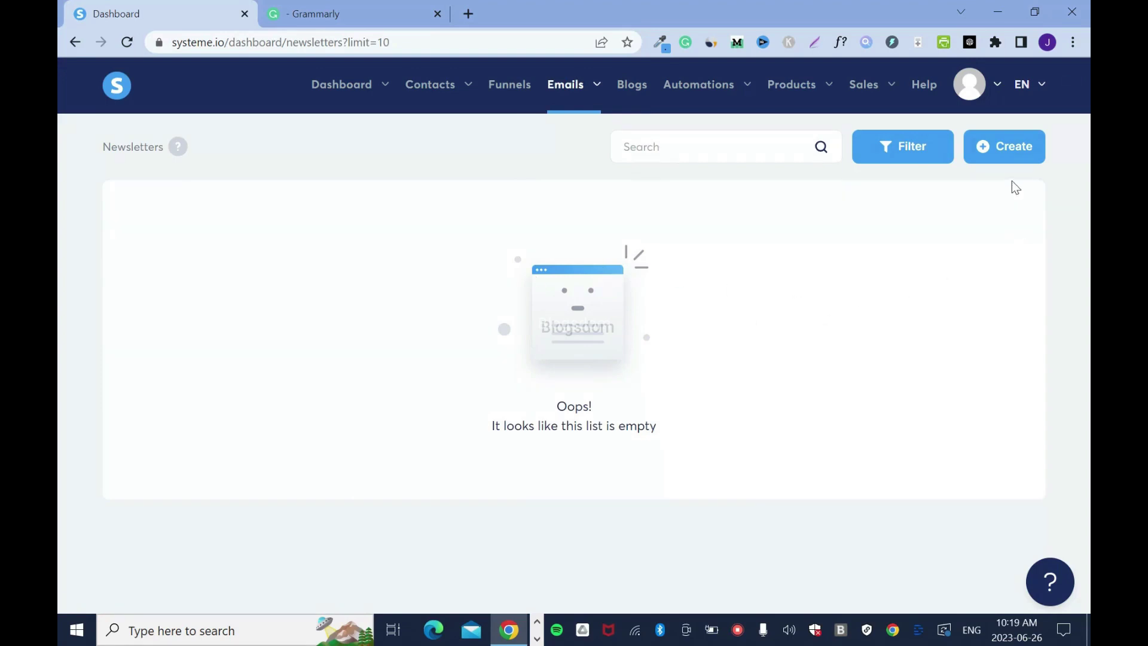
click(1005, 146)
key(ctrl+minus)
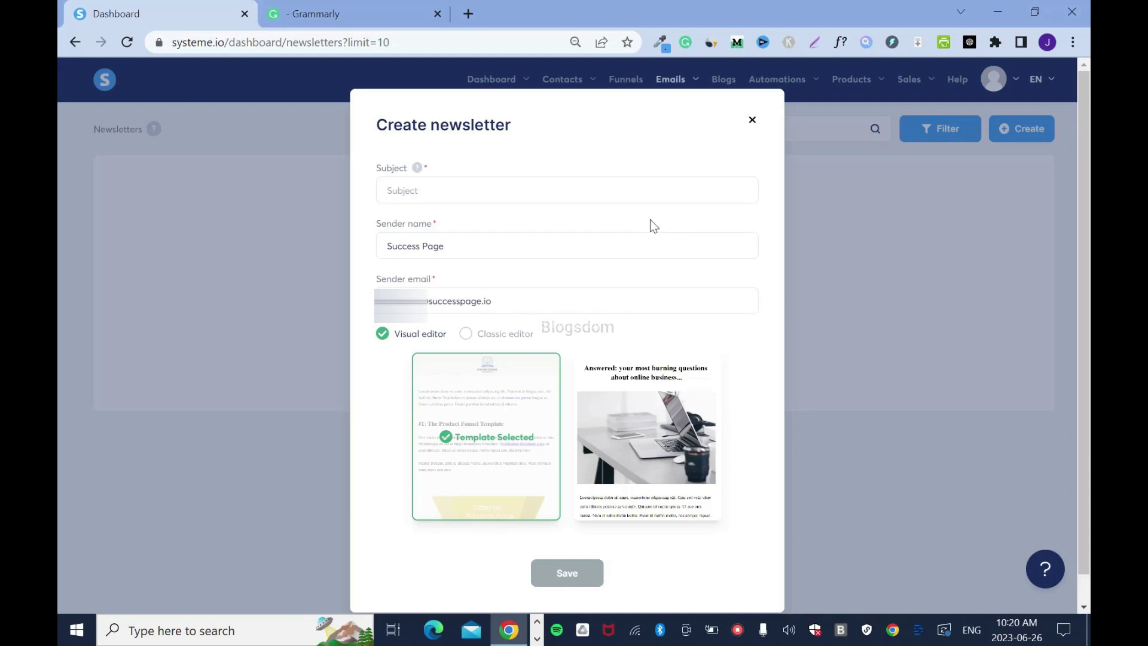
Save a Classic-editor newsletter with the subject 'NEW: Online Business Blueprint Making Money With Recurring Customers.'.
click(658, 191)
text(🚀 NEW: Online Business Blueprint Making Money With Recurring Customers)
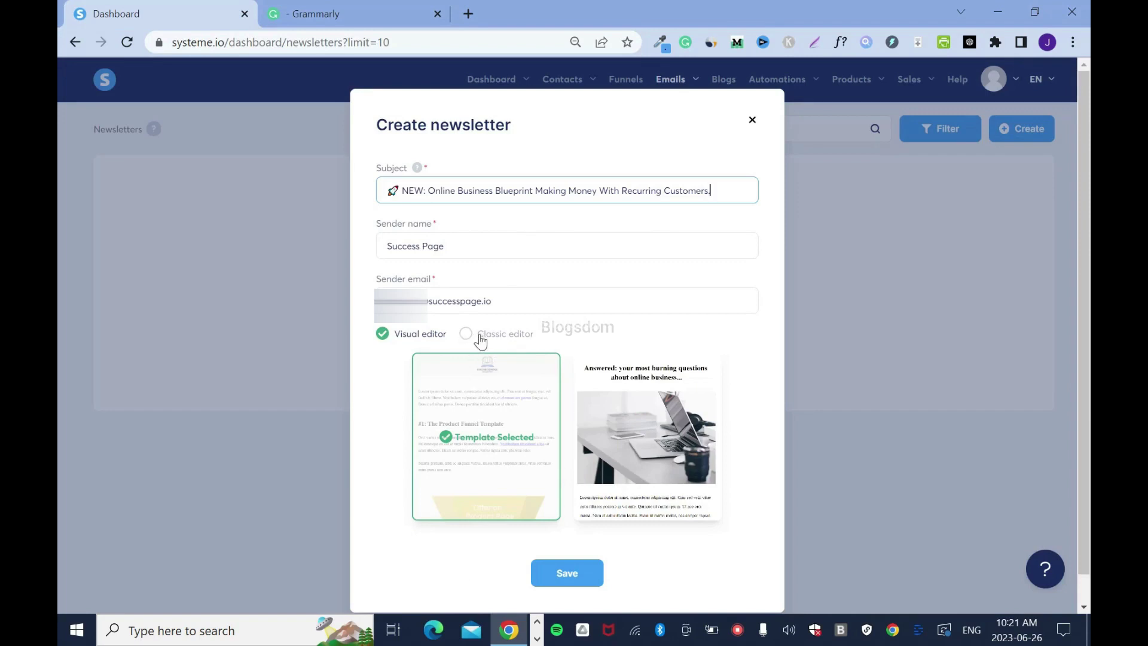
click(481, 340)
click(590, 486)
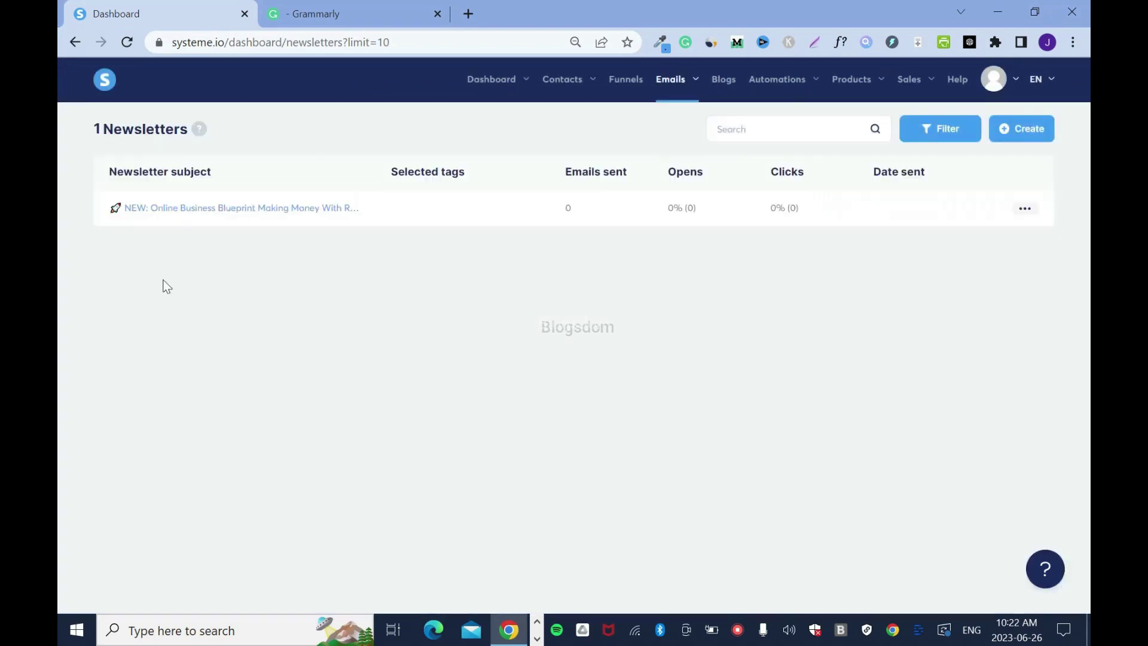
Copy the whole Grammarly draft from 'Dear' to the end, then return to the empty newsletter body.
key(ctrl+Tab)
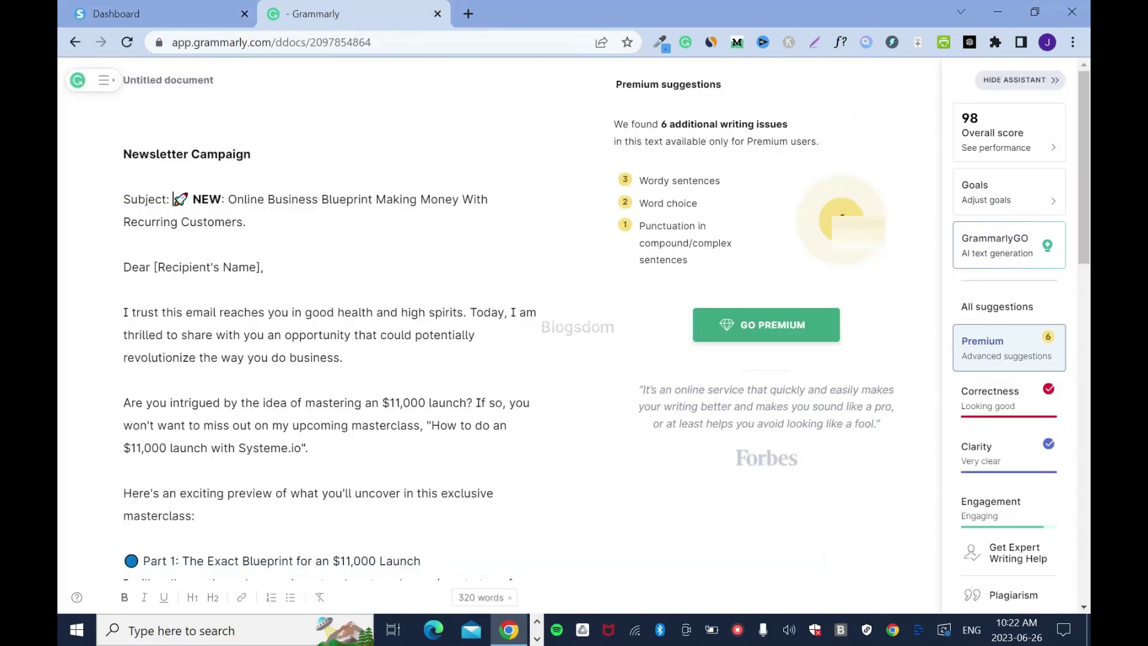
drag(124, 267, 344, 457)
right_click(352, 280)
click(432, 333)
click(157, 9)
click(154, 231)
Paste the copied draft into the newsletter body and reset the page zoom.
right_click(156, 232)
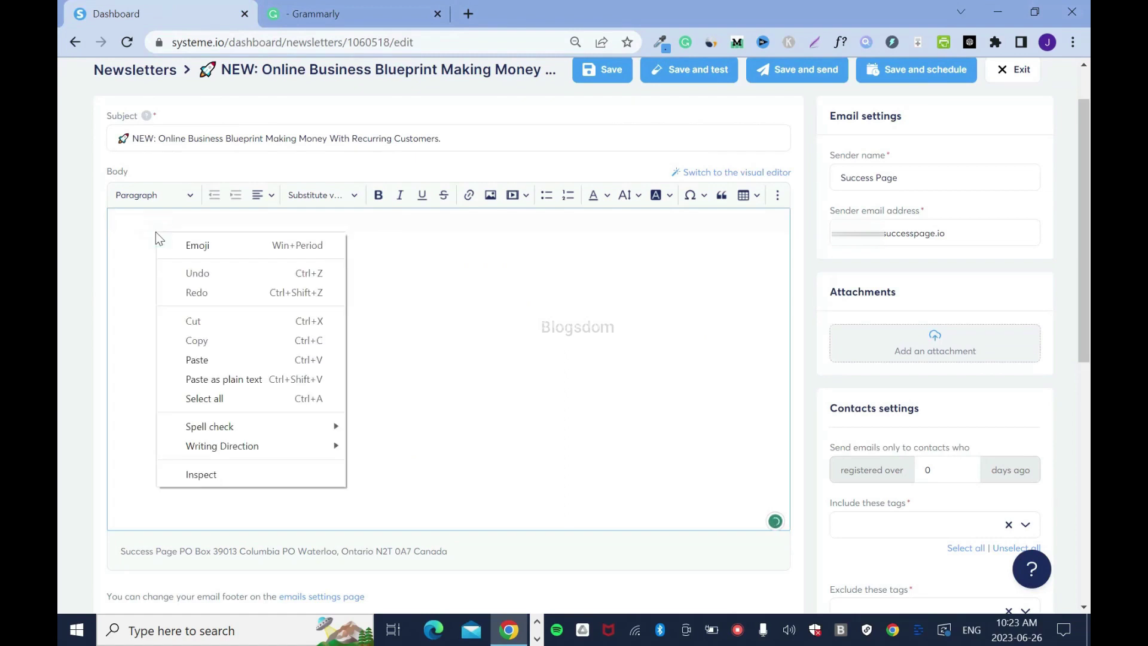
click(216, 359)
key(ctrl+0)
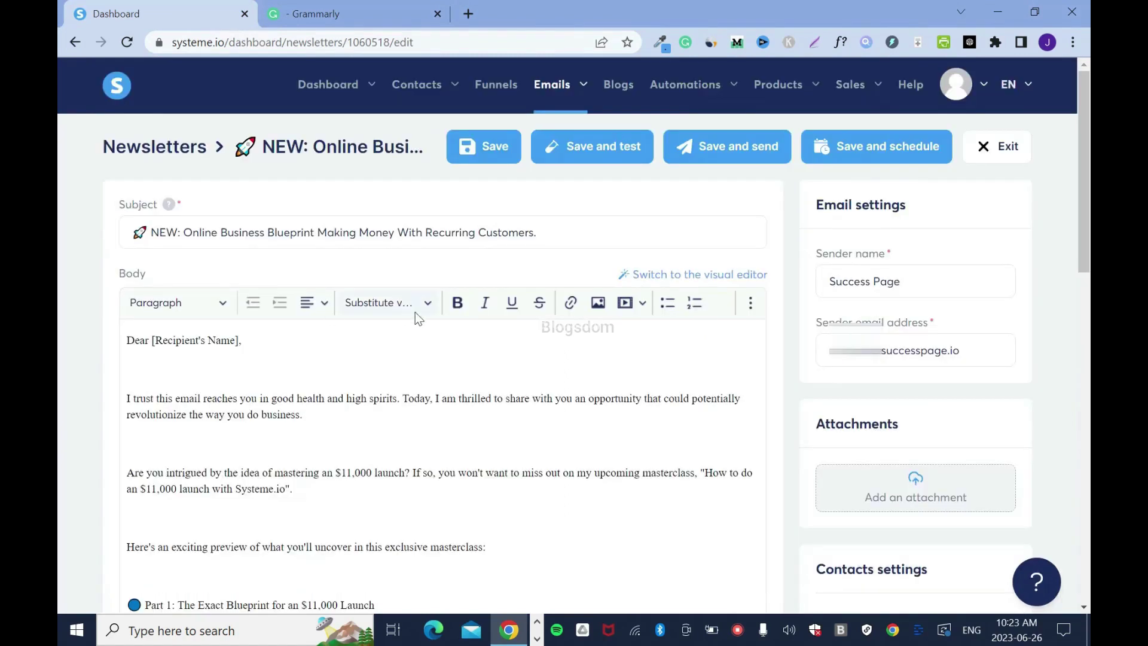
Replace the [Recipient's Name] placeholder with the First name variable so the greeting reads 'Dear {first_name},'.
click(149, 340)
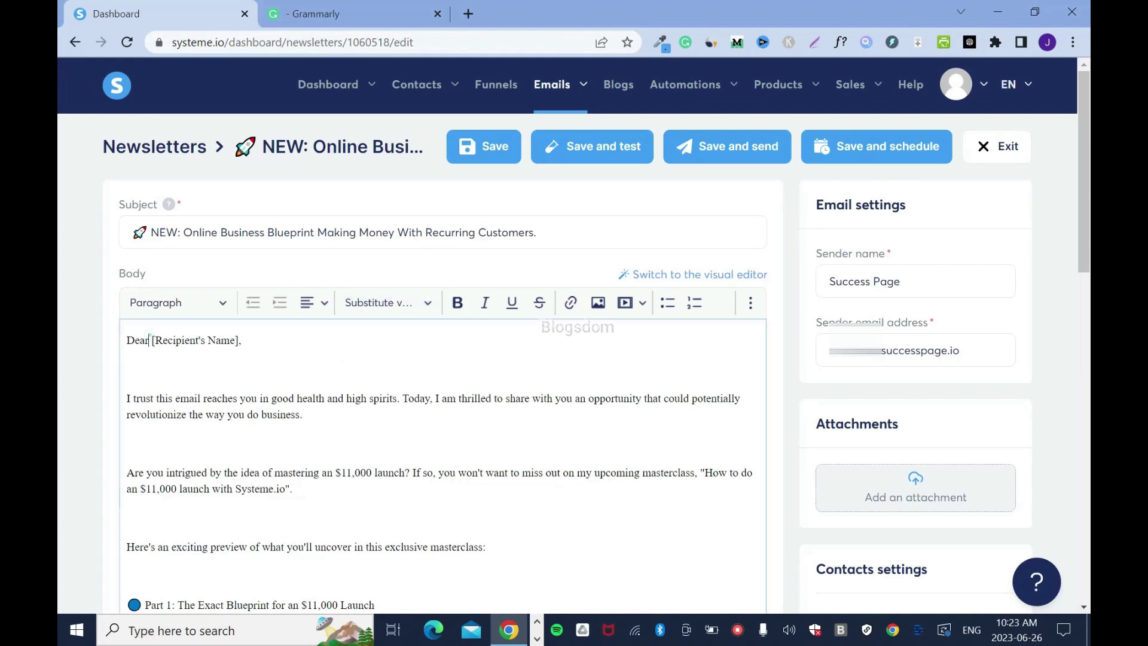
drag(152, 340, 238, 340)
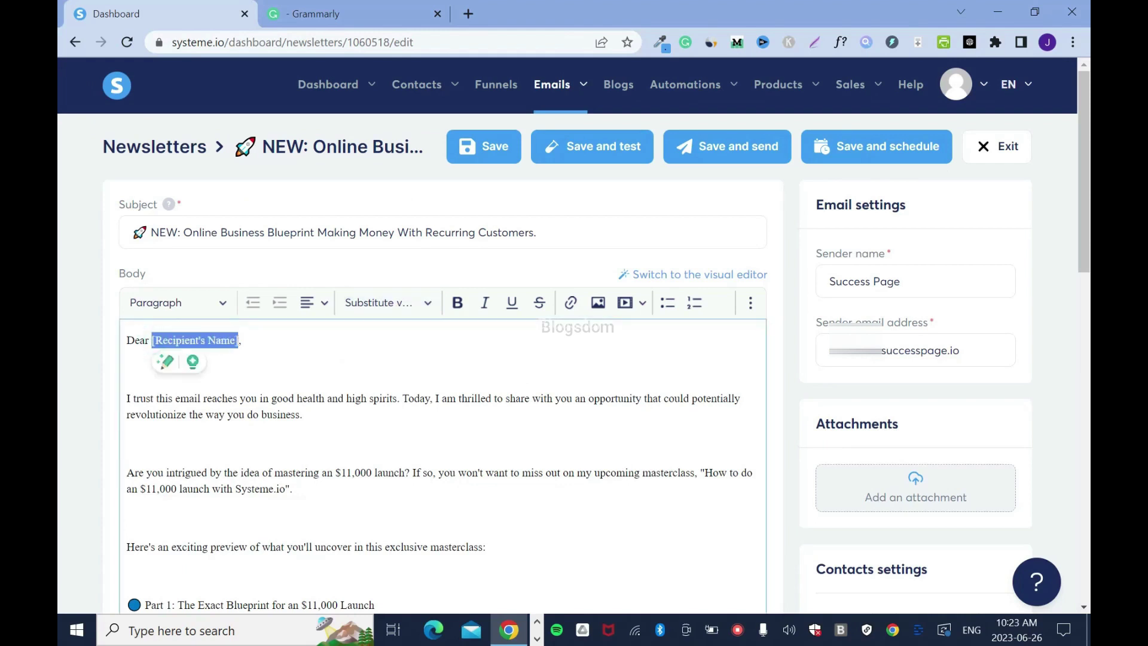
key(BackSpace)
click(425, 304)
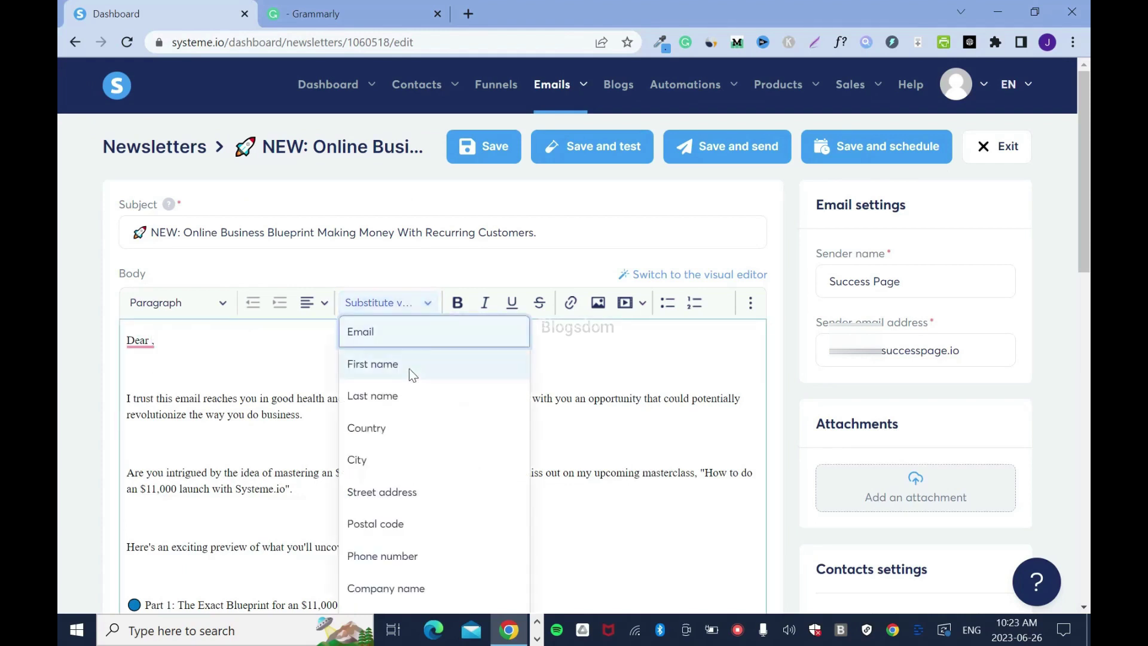
click(401, 373)
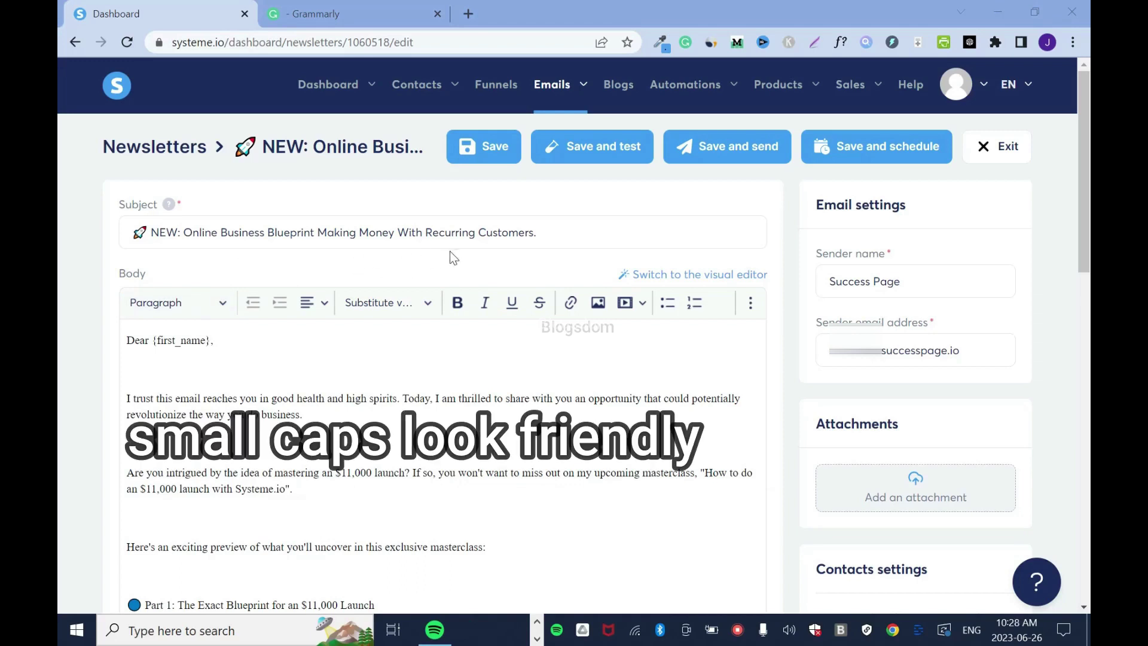
Lowercase 'Business', 'Blueprint' and 'Making' in the subject line.
click(187, 233)
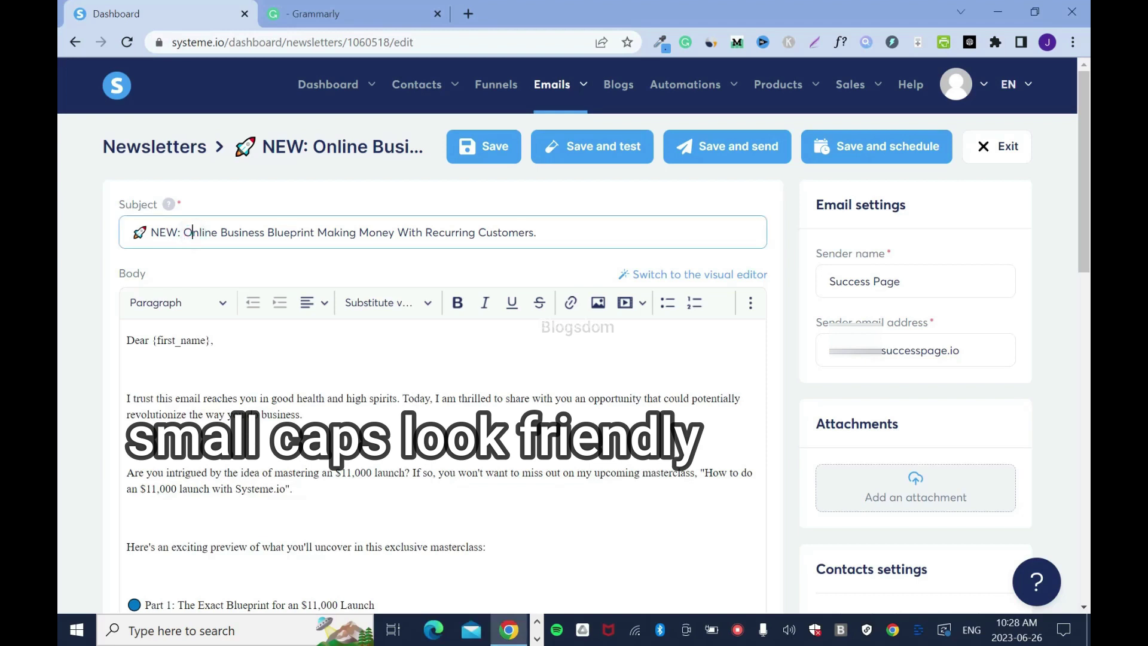
click(228, 232)
key(BackSpace)
text(b)
click(274, 232)
key(BackSpace)
text(b)
click(325, 233)
key(BackSpace)
text(m)
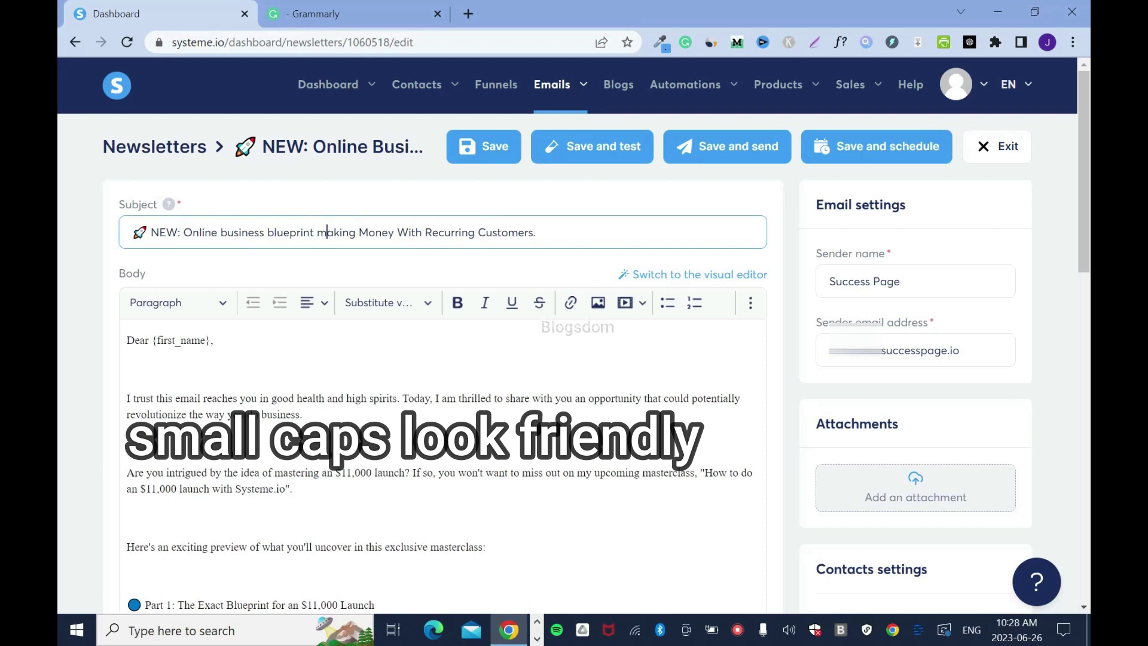
Retype 'money', 'with', 'recurring', 'customers' and 'online' in lowercase in the subject.
double_click(373, 232)
text(money)
double_click(406, 232)
text(with)
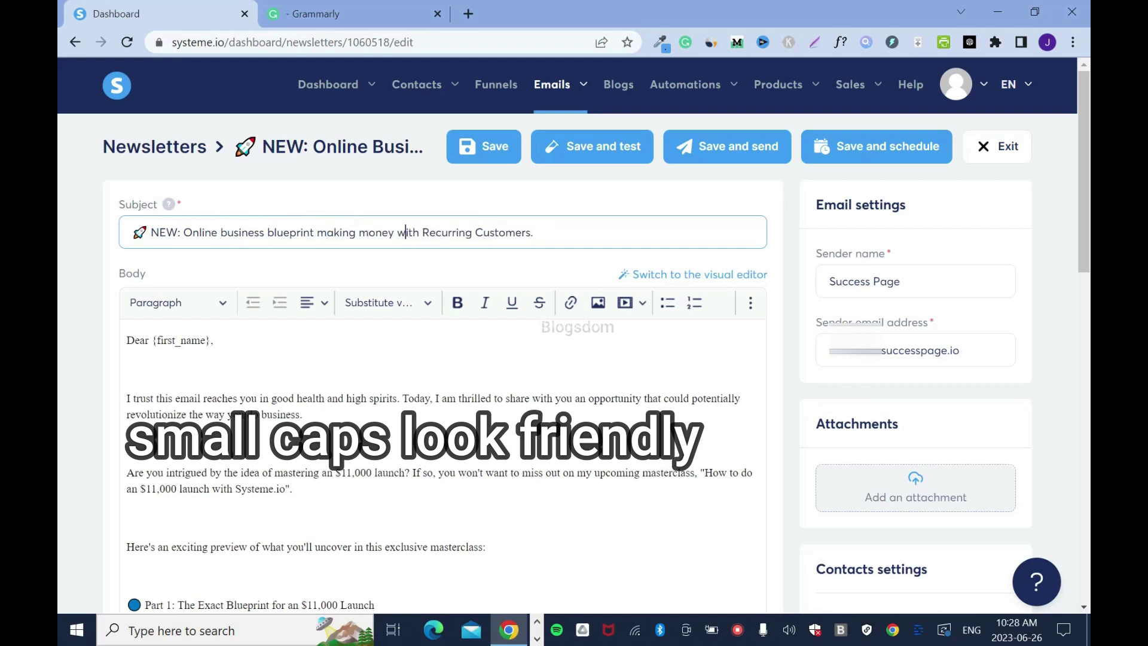
double_click(445, 233)
text(recurring)
double_click(499, 232)
text(customers)
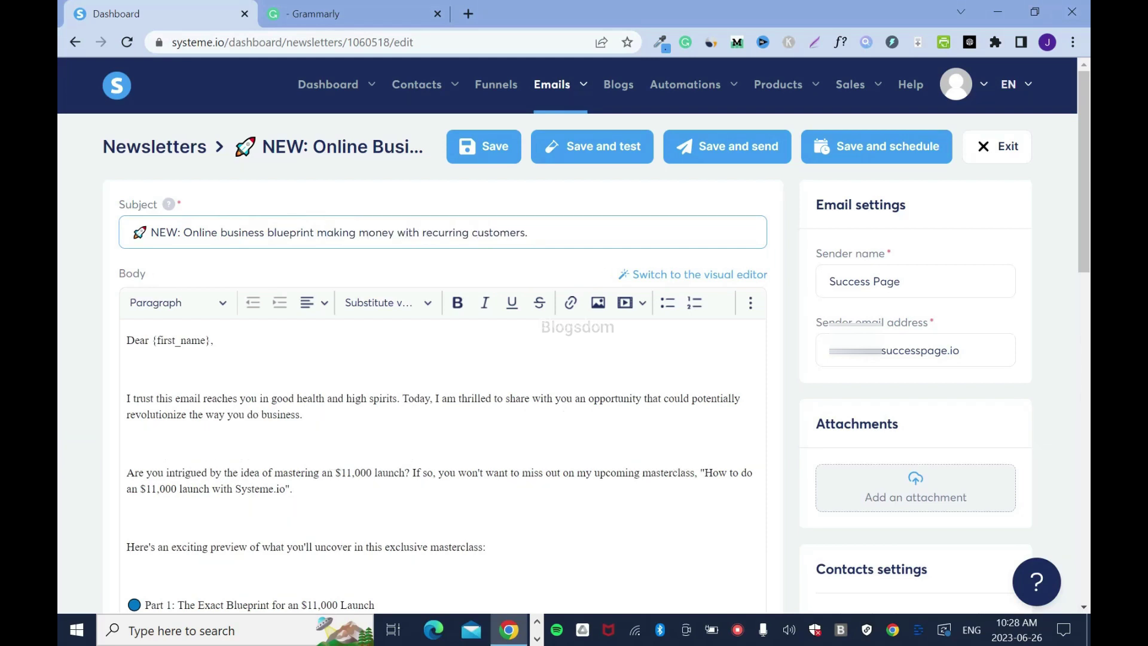
double_click(188, 232)
text(online)
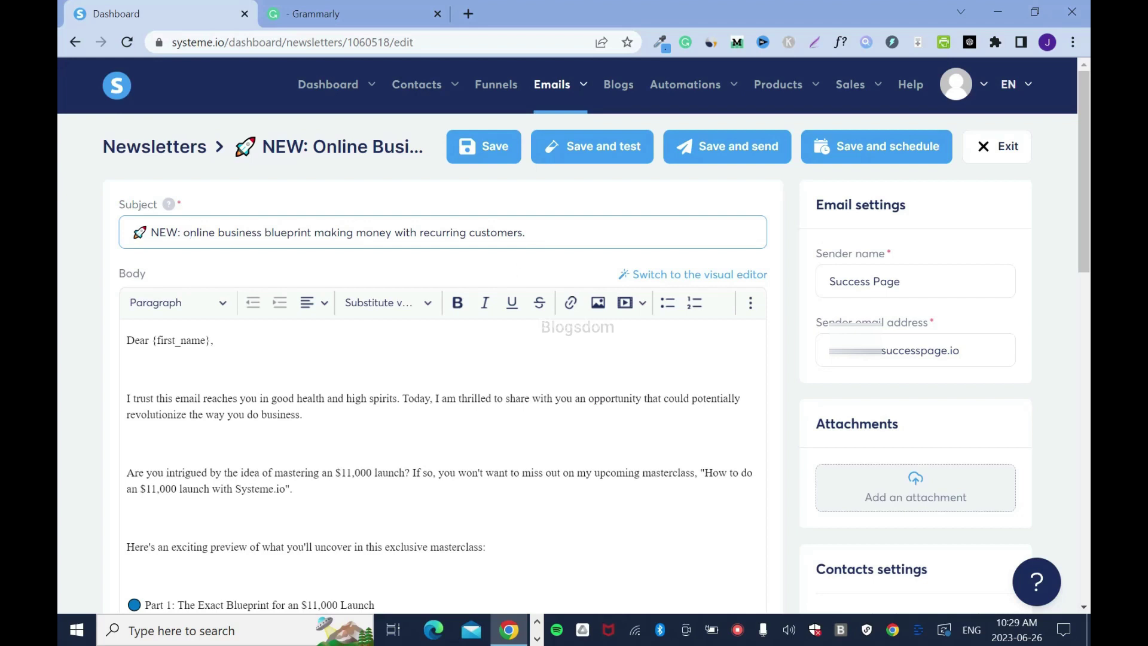
Add the closing period to the subject, then insert and remove a smiley emoji.
right_click(533, 234)
text(.)
click(594, 247)
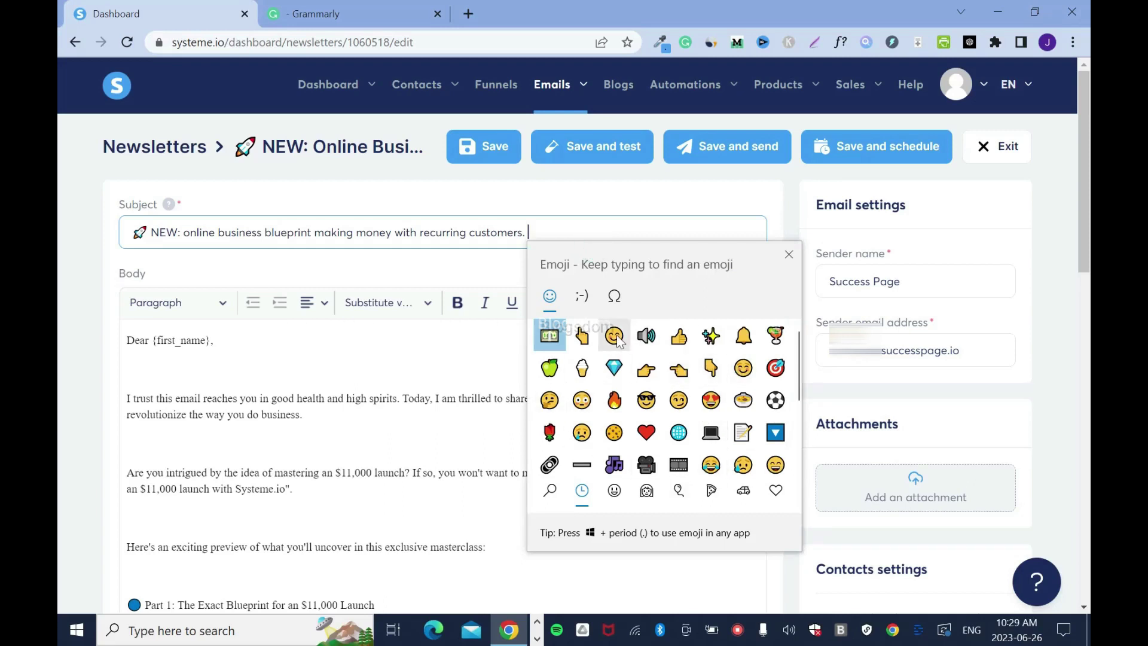
click(615, 336)
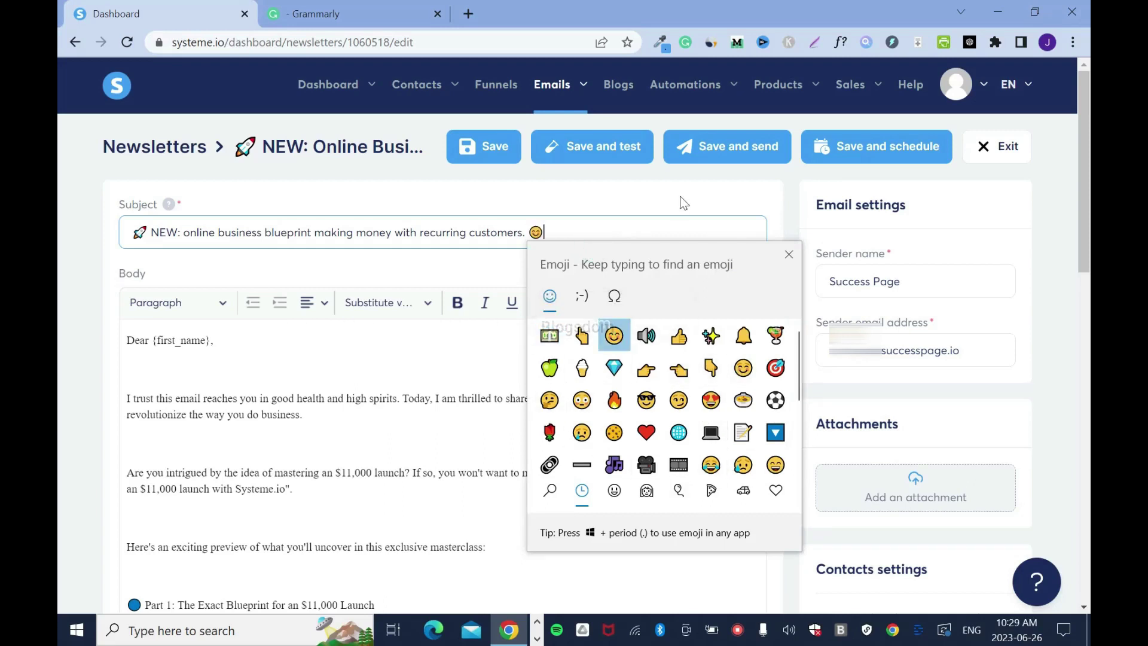
key(Escape)
key(BackSpace)
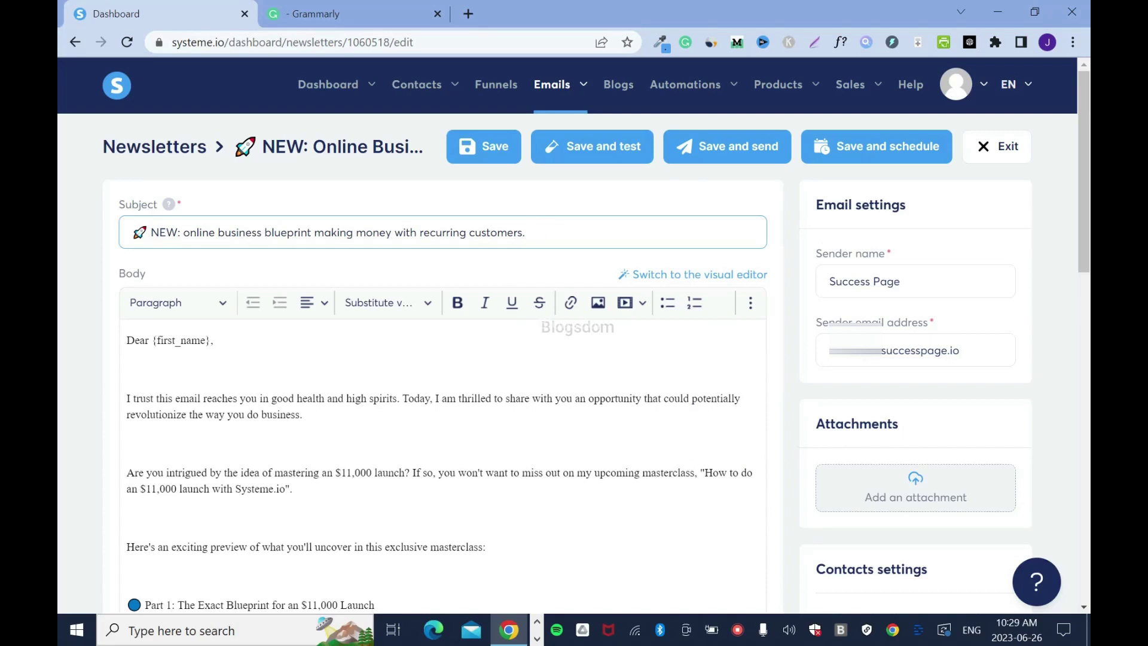
Remove the extra blank lines after the greeting, near the preview sentence and before Part 2.
click(134, 369)
key(BackSpace)
key(BackSpace)
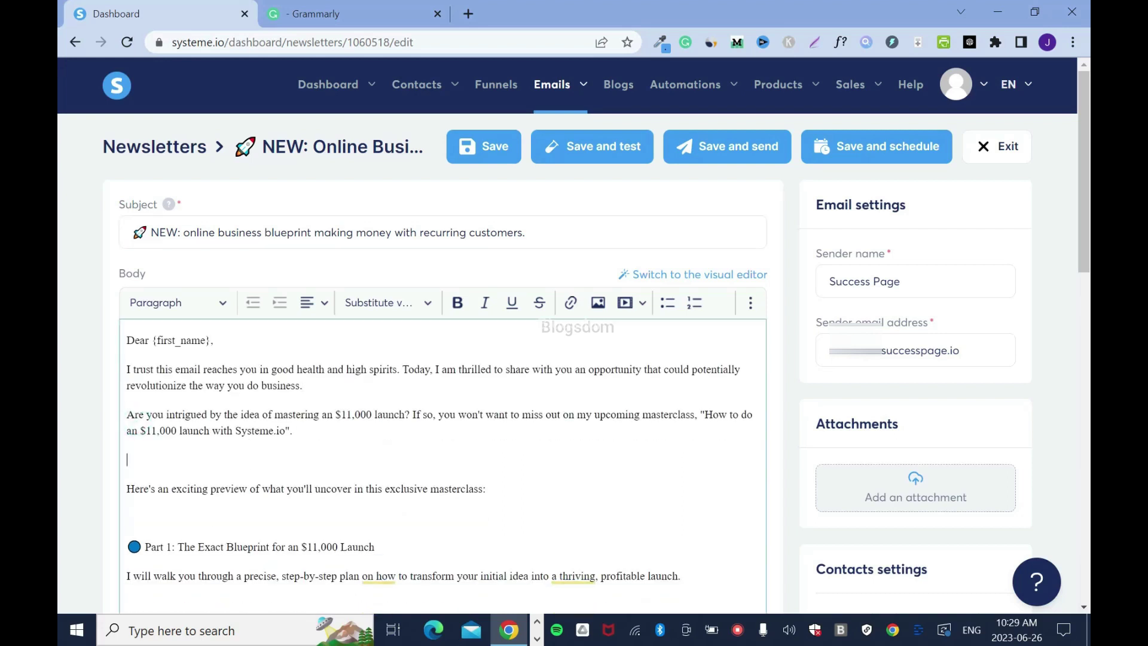
key(Delete)
key(Down)
key(BackSpace)
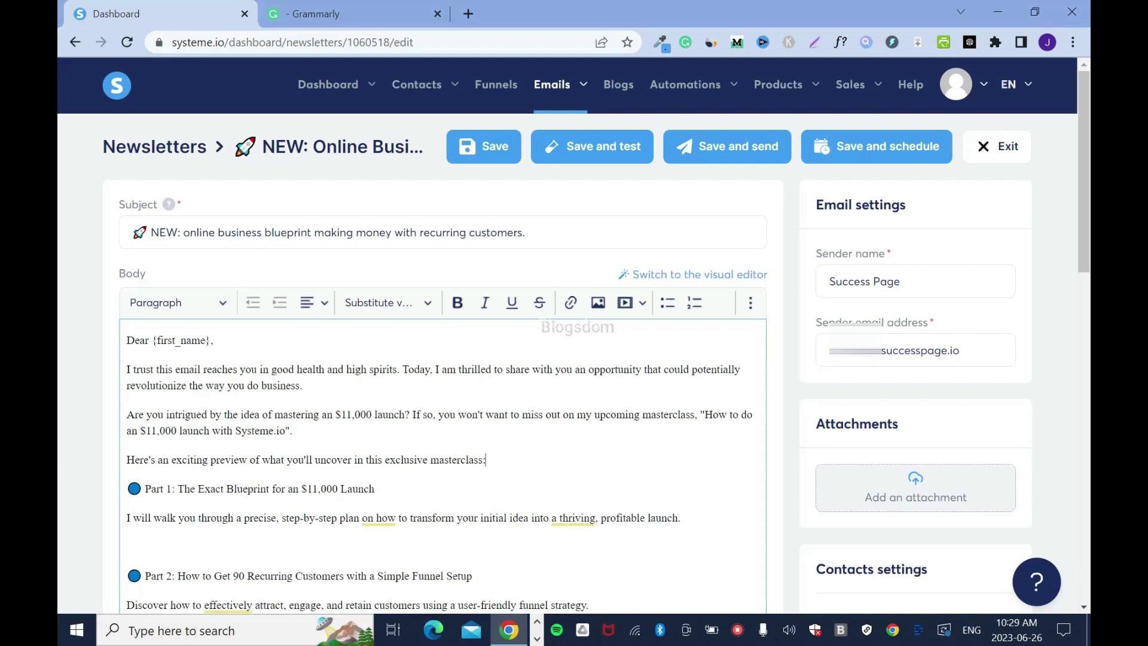
key(Down)
key(Down)
key(Down)
key(BackSpace)
scroll(442, 335, down, 5)
Link the '>> Get Free Access <<' line to the pasted registration URL.
key(shift+End)
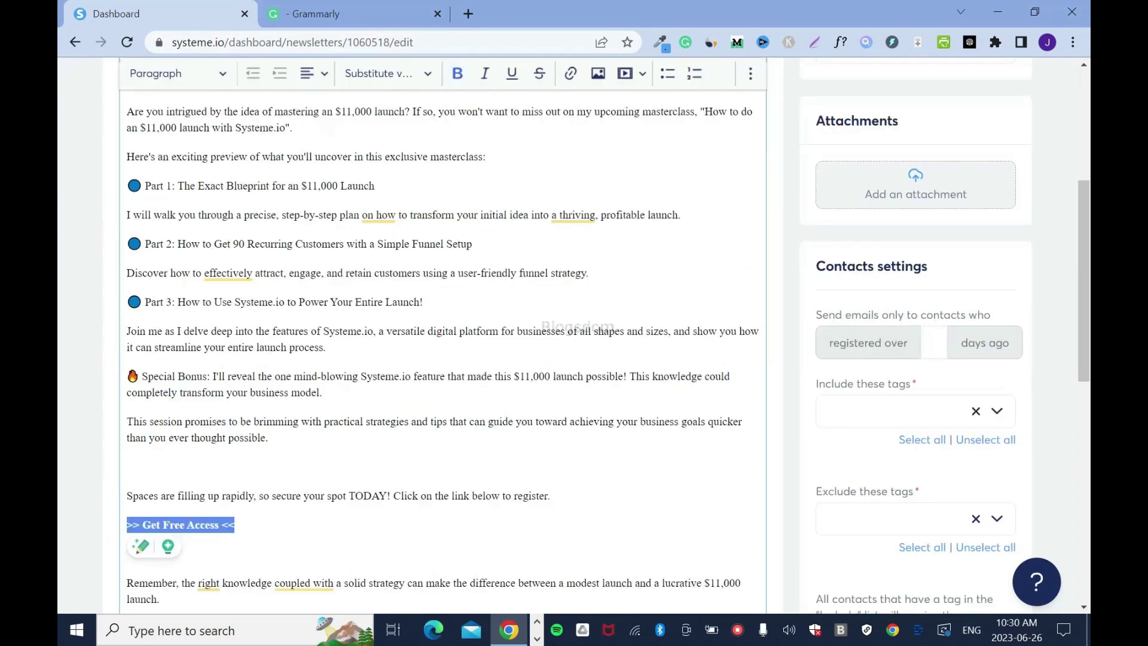
click(570, 75)
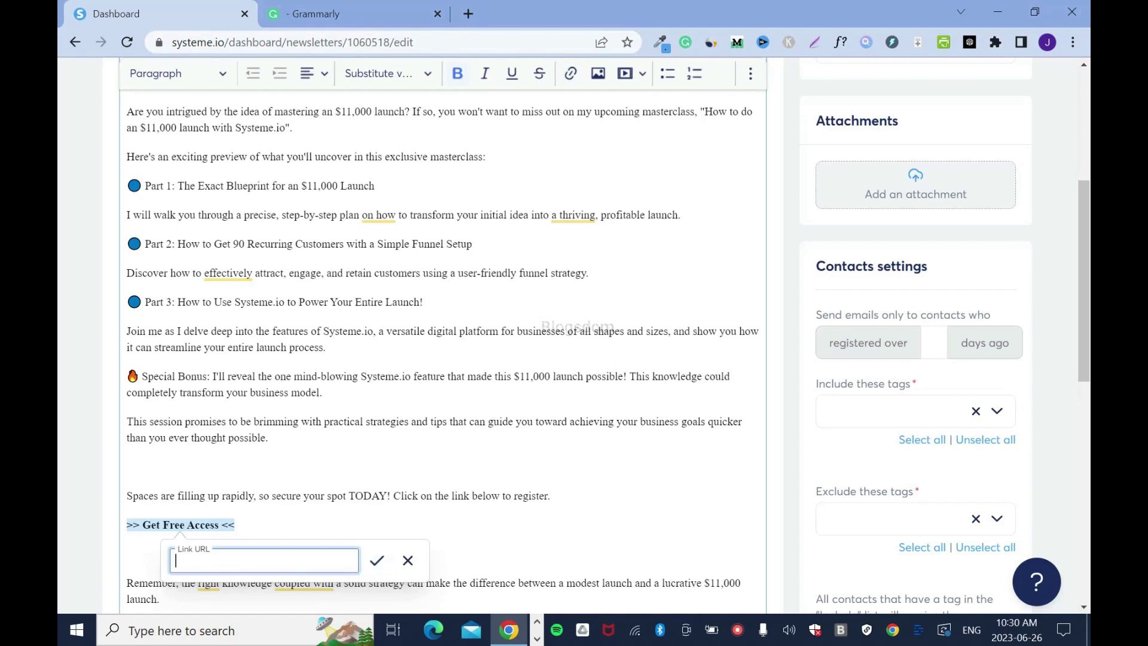
key(ctrl+v)
key(Return)
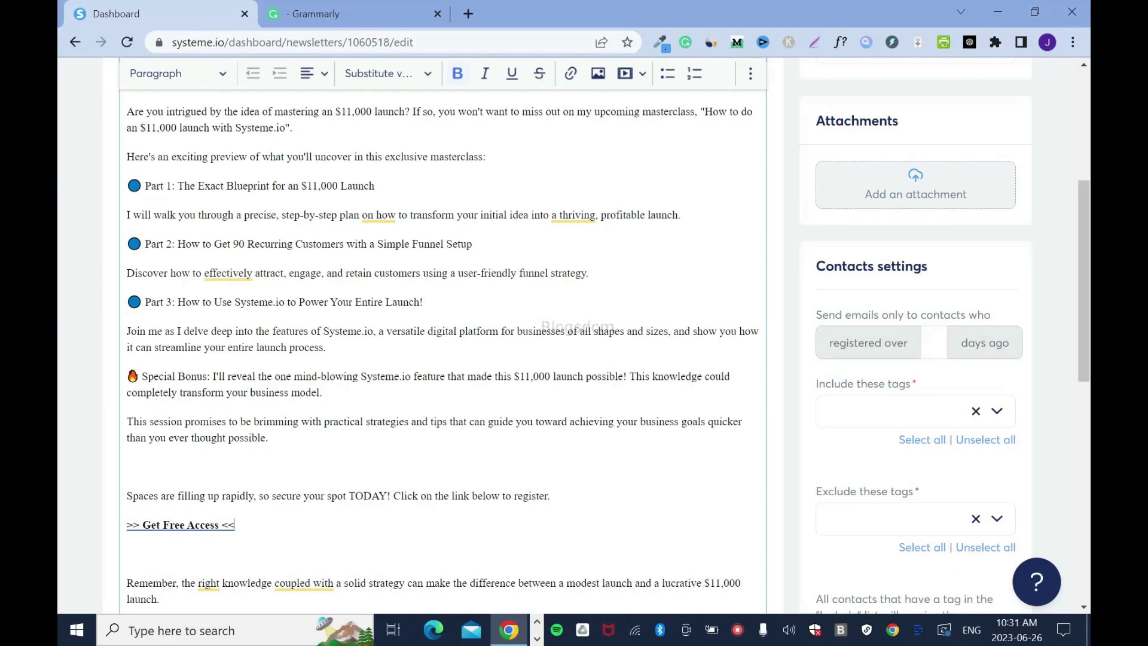
Color the Get Free Access link red.
key(shift+Home)
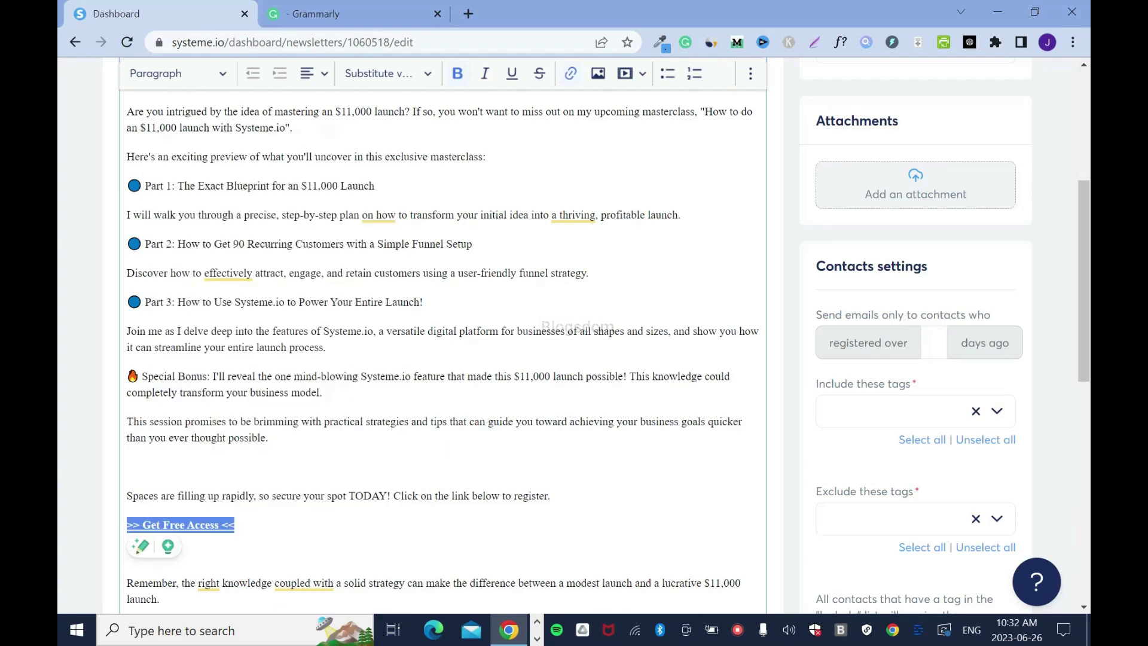
click(751, 73)
click(508, 105)
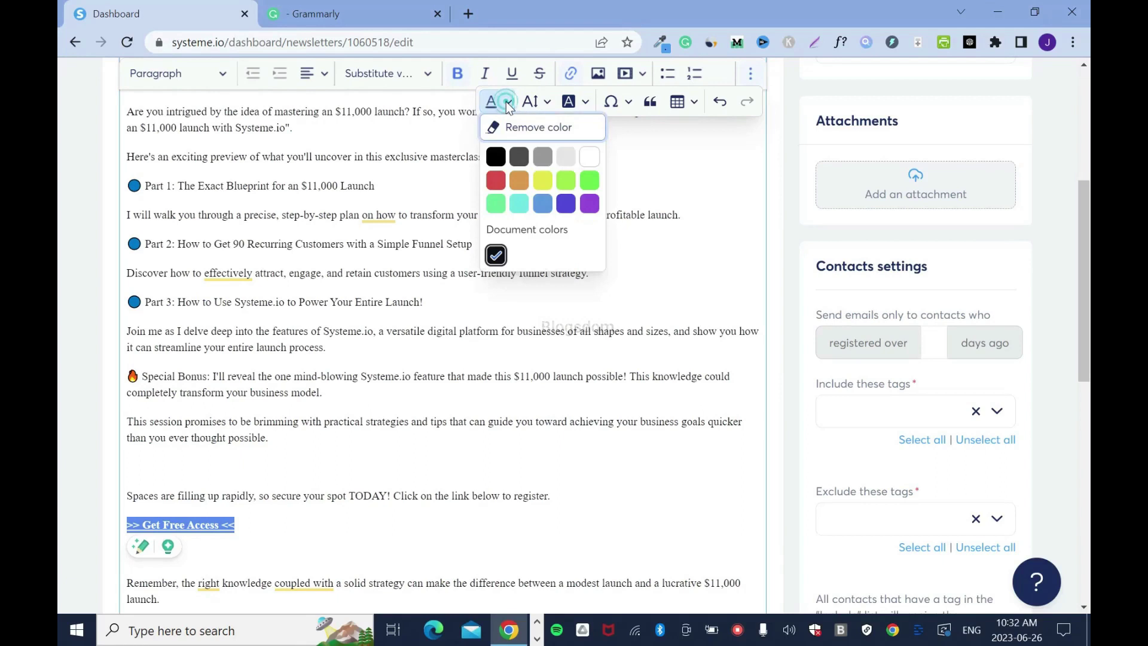
click(494, 178)
Set the Get Free Access link's text size to Big.
right_click(130, 525)
drag(132, 524, 140, 525)
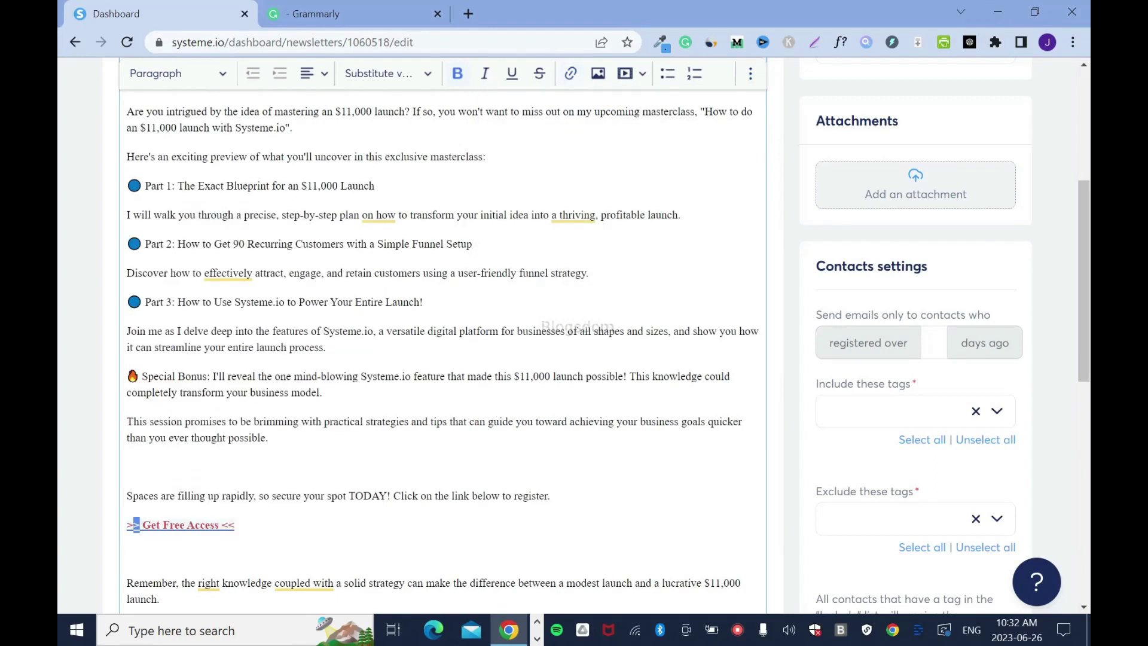
triple_click(137, 524)
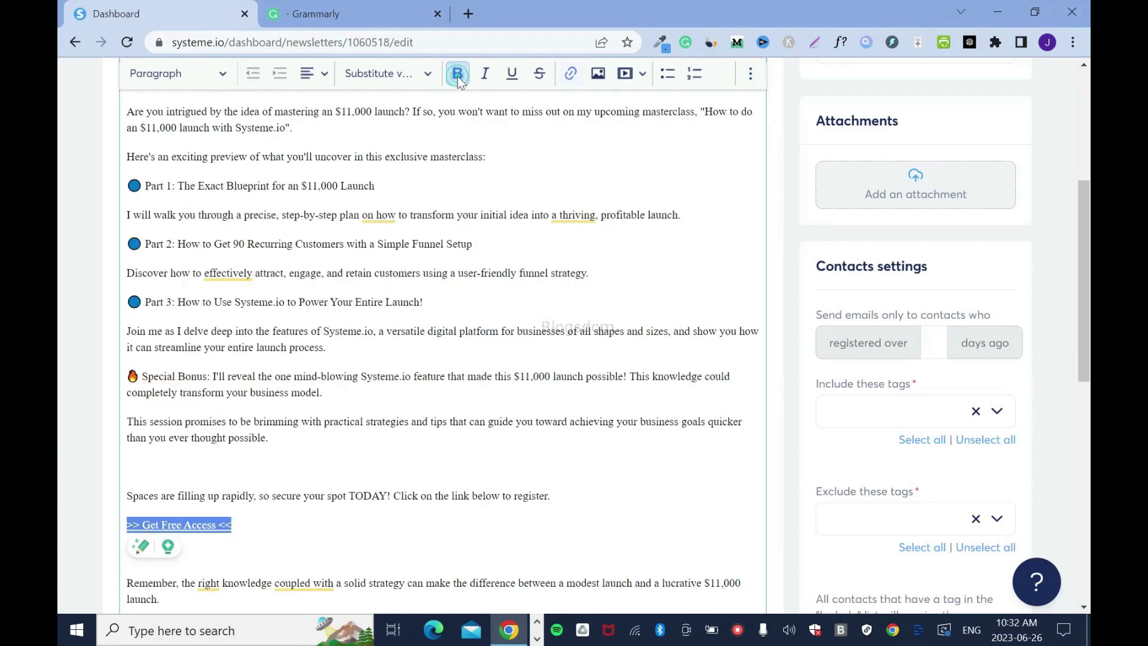
click(750, 73)
click(534, 101)
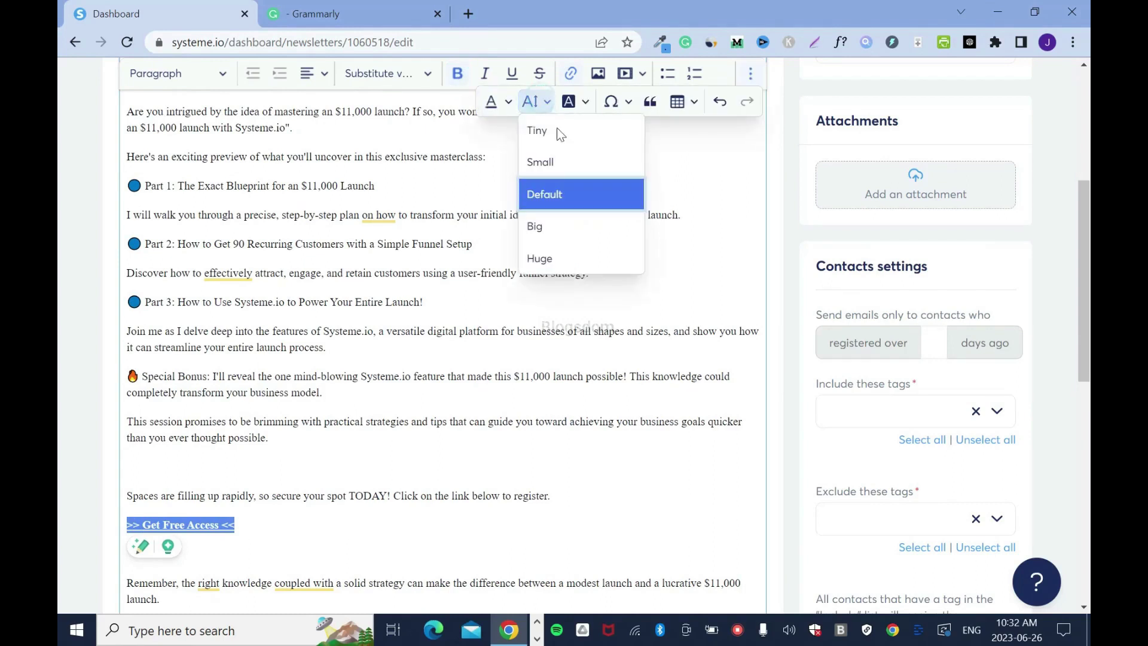
click(558, 227)
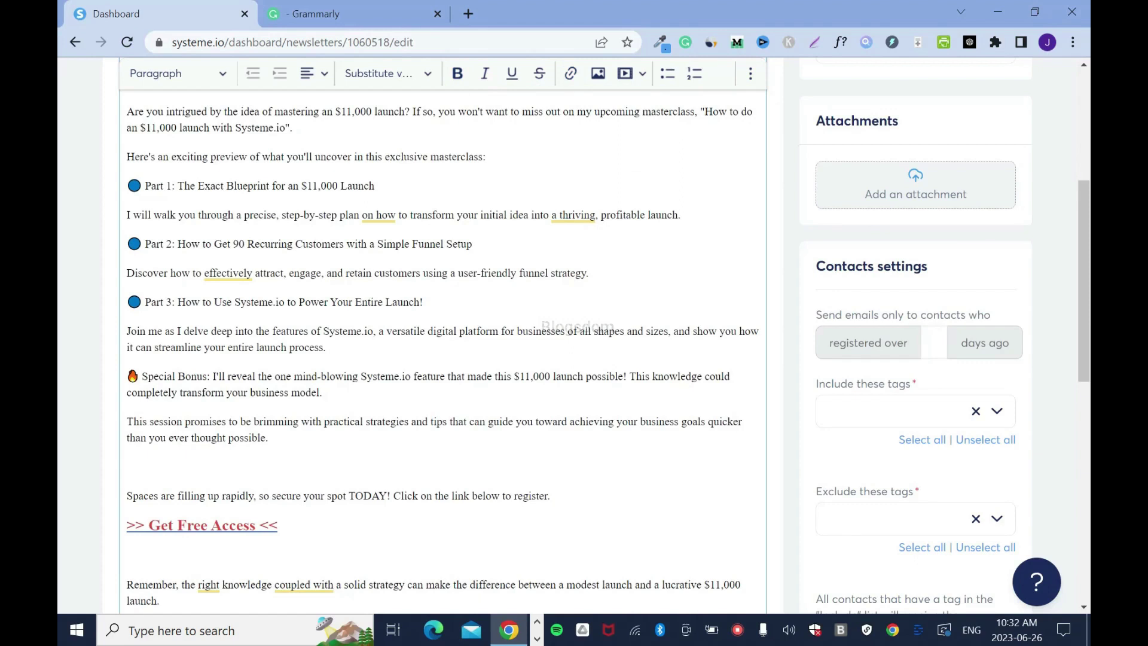
scroll(442, 335, down, 3)
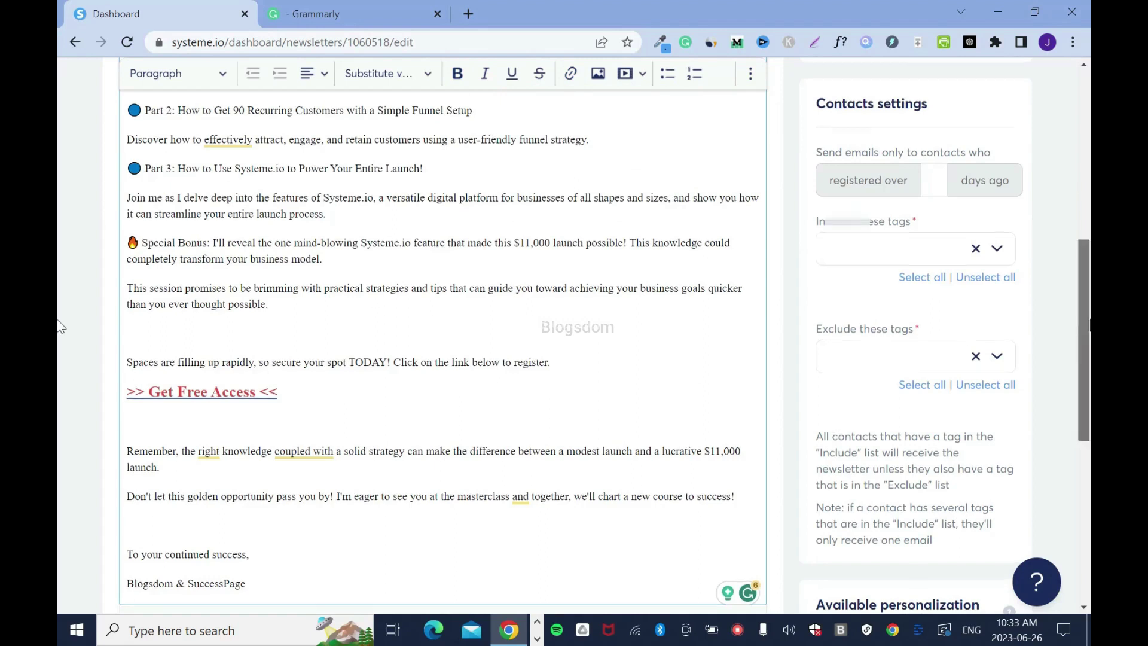
Edit the sender name field so it reads 'Blogsdom & SuccessPage'.
scroll(1084, 341, up, 5)
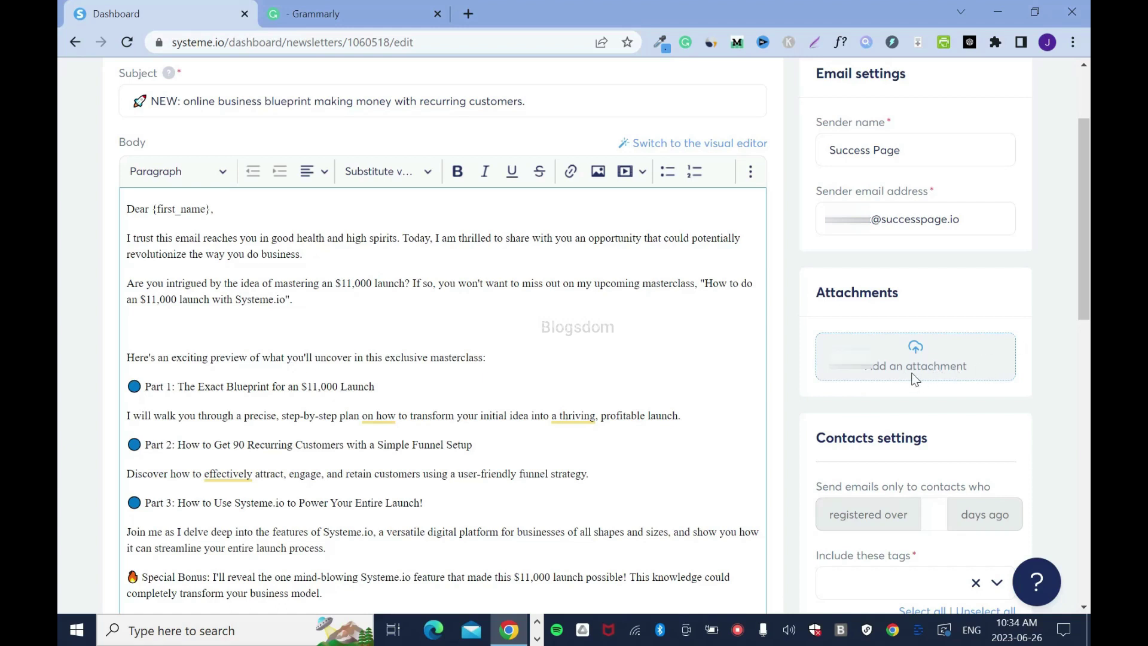
scroll(913, 379, up, 3)
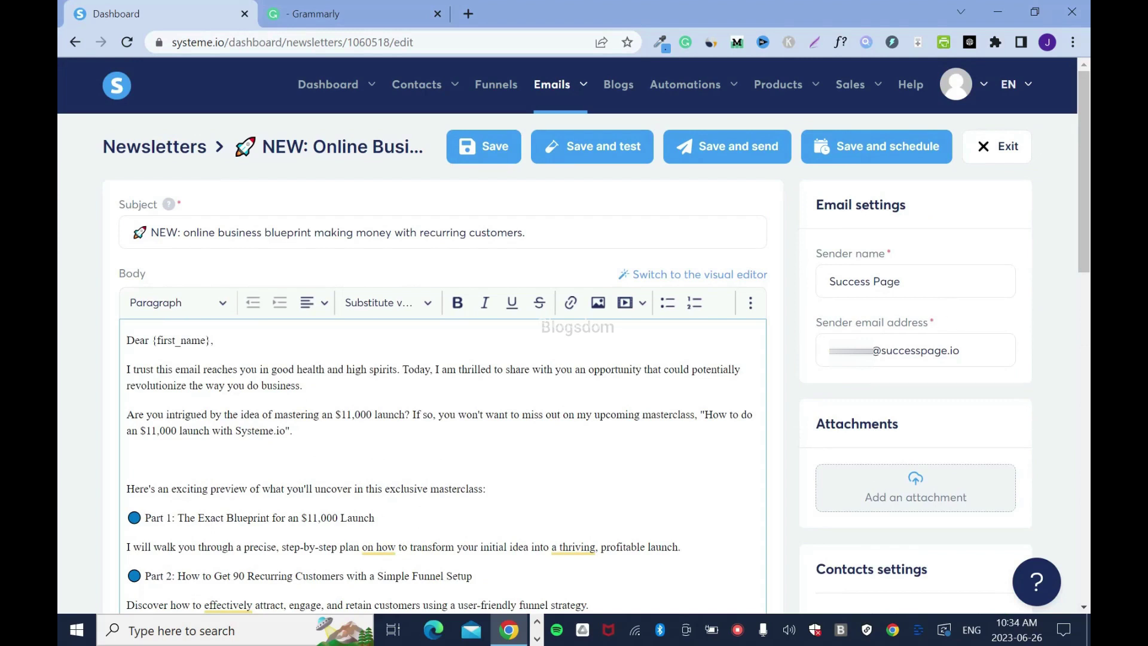
click(830, 281)
text(Blogsdom)
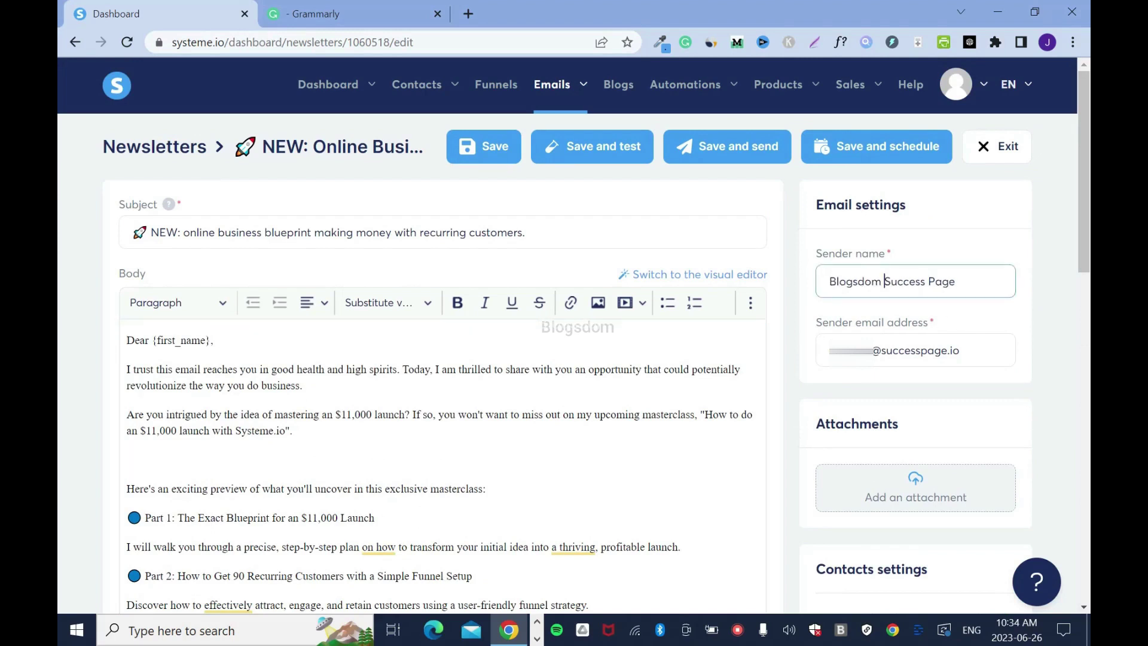
text(&)
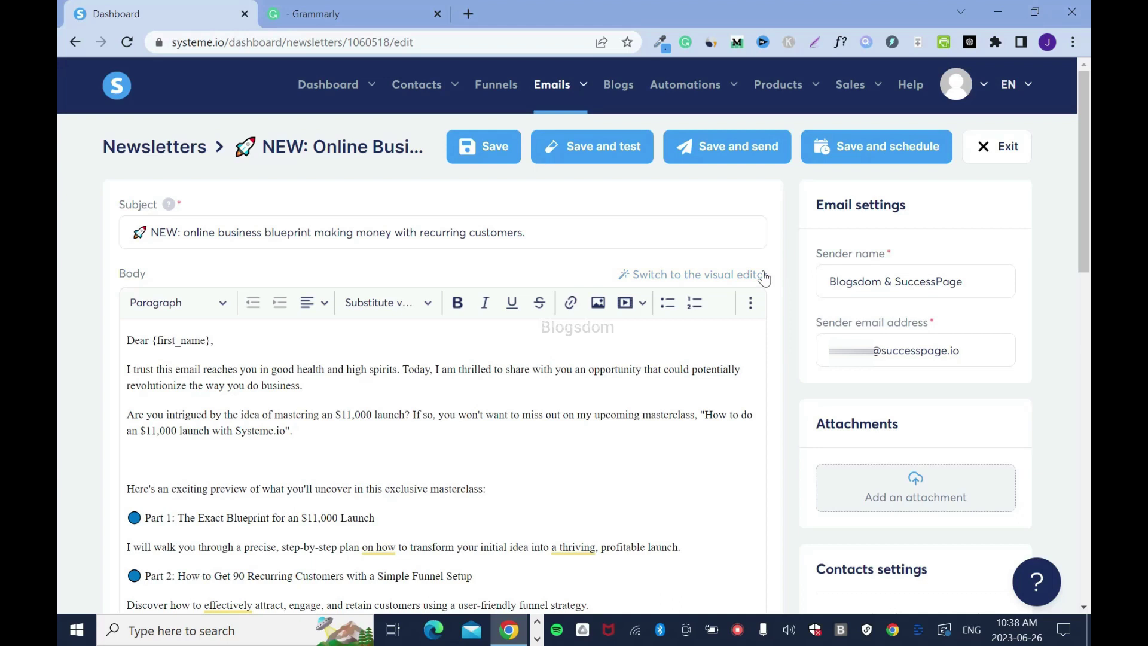
Include the 'AI Profits: Online Business' tag in contact settings, leaving excluded tags empty.
scroll(838, 253, down, 8)
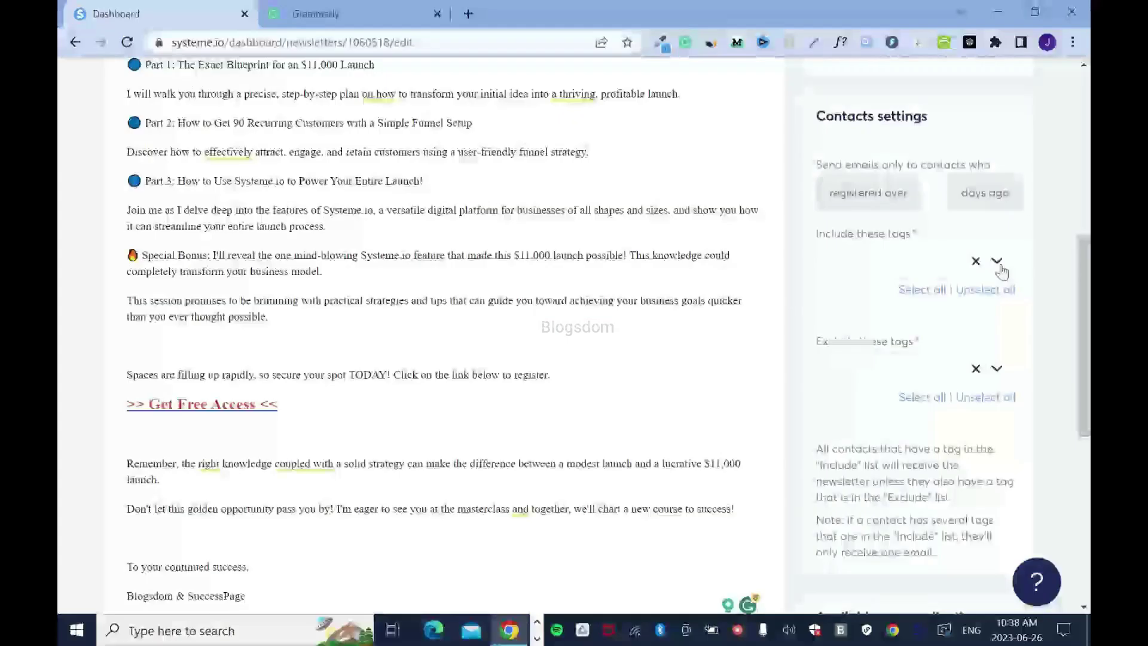
click(997, 261)
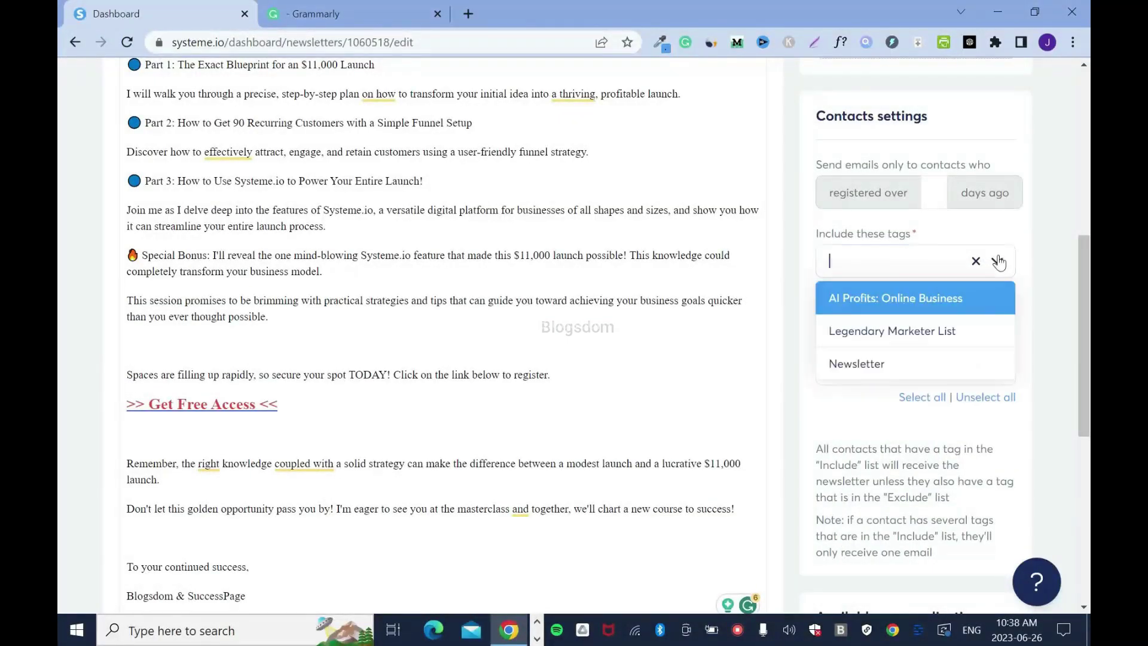
key(Up)
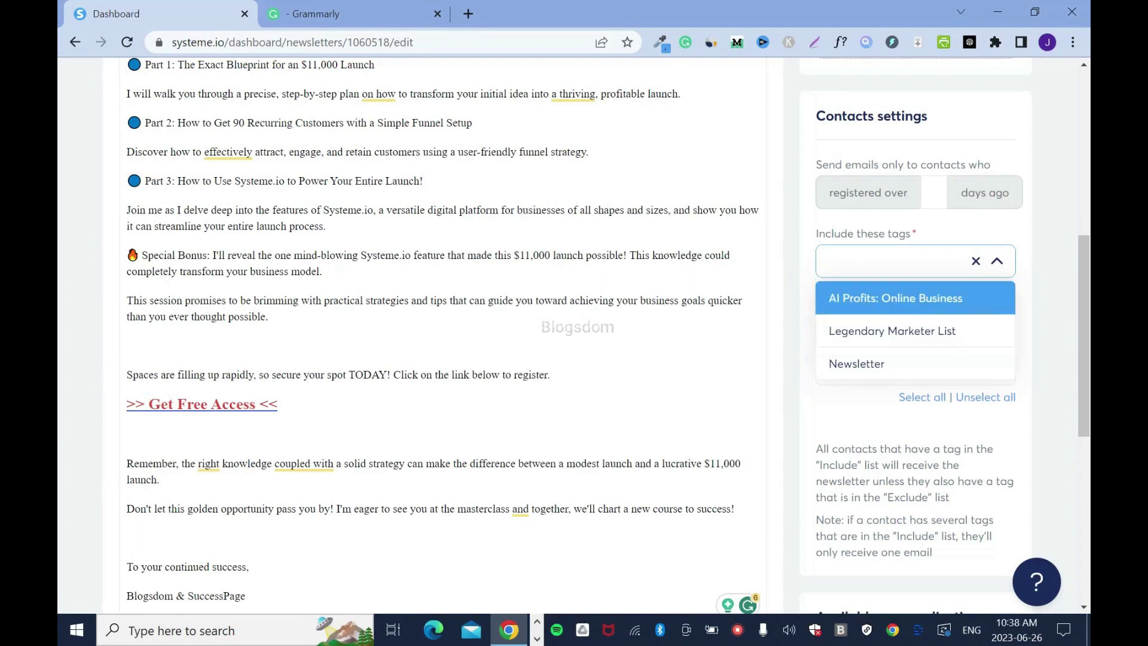
key(Return)
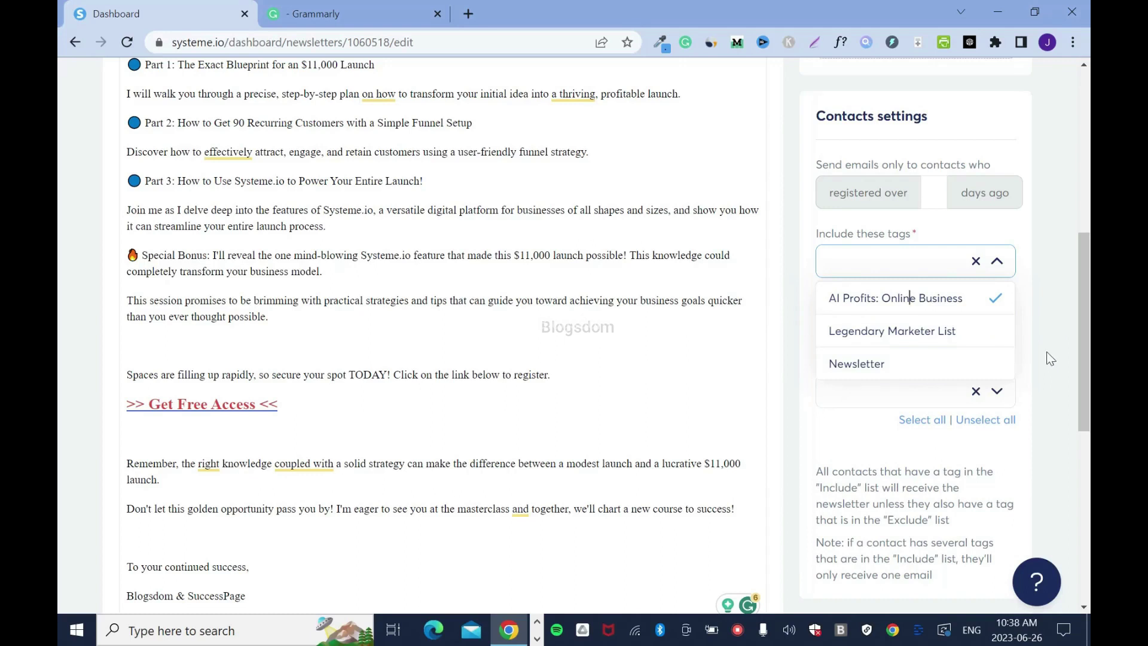
click(1040, 251)
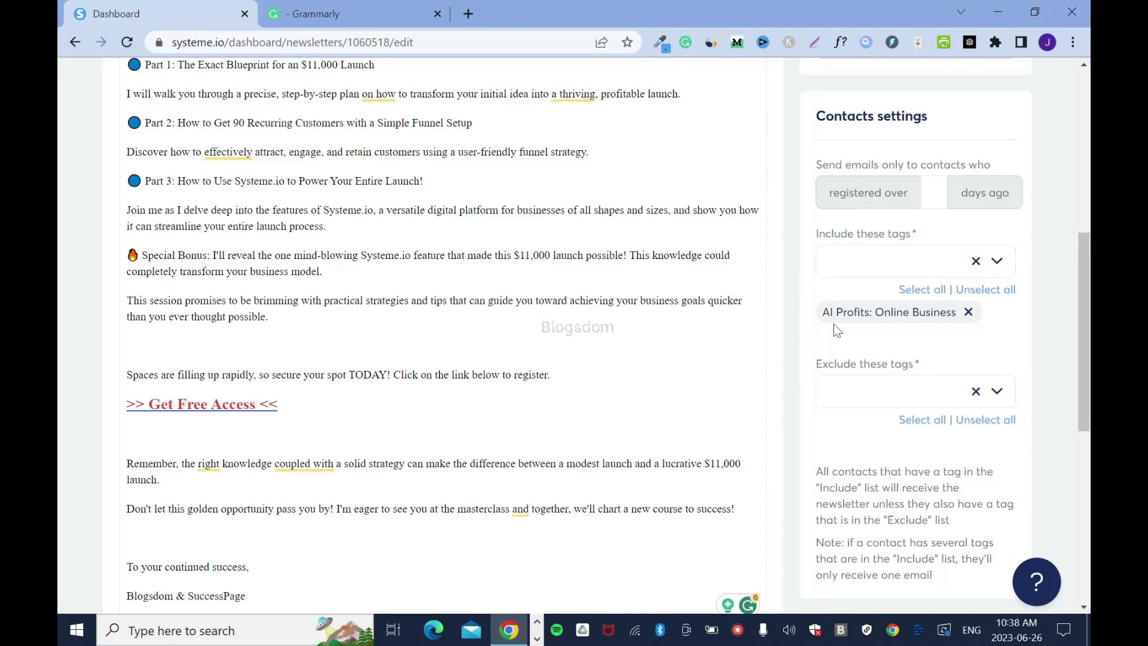
click(997, 392)
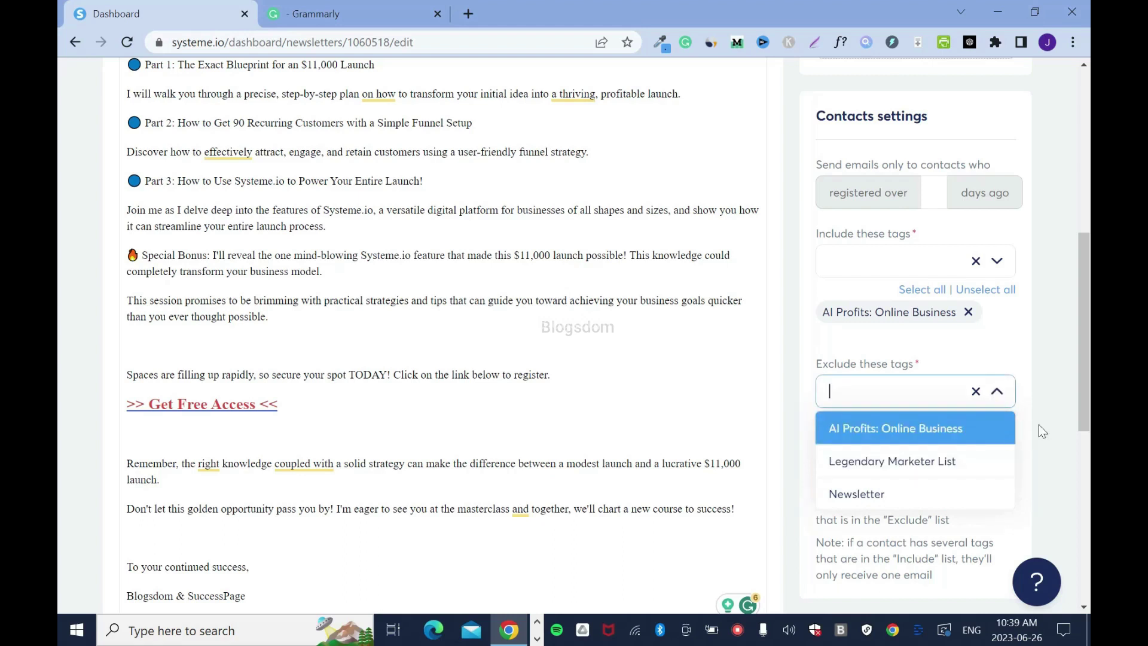
click(1050, 359)
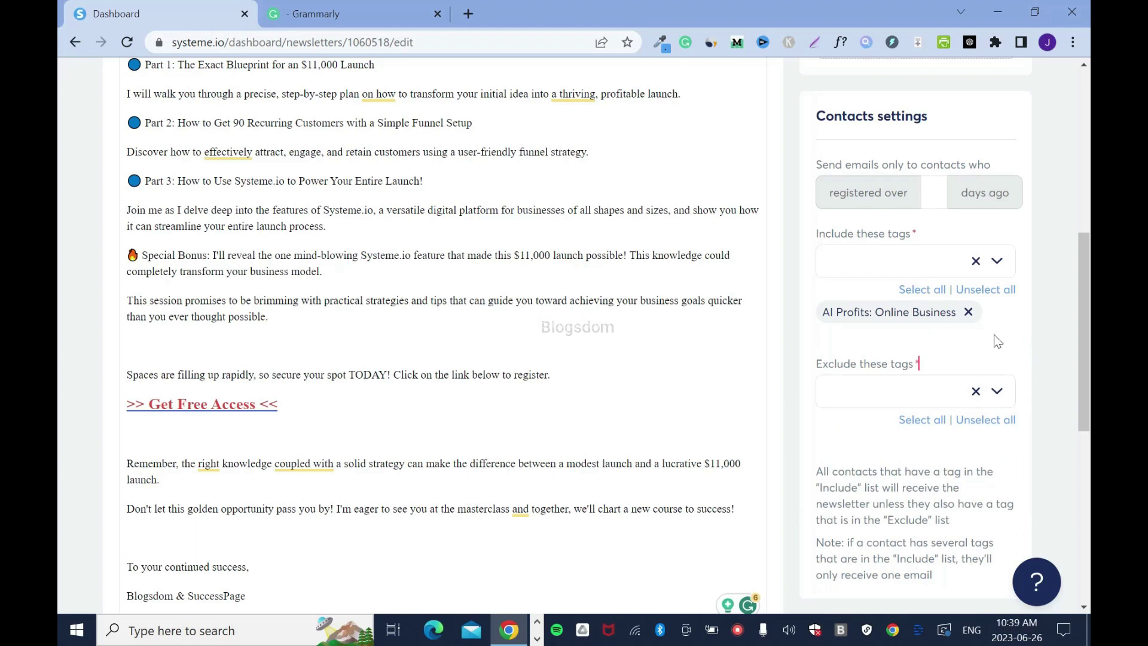
scroll(60, 281, up, 8)
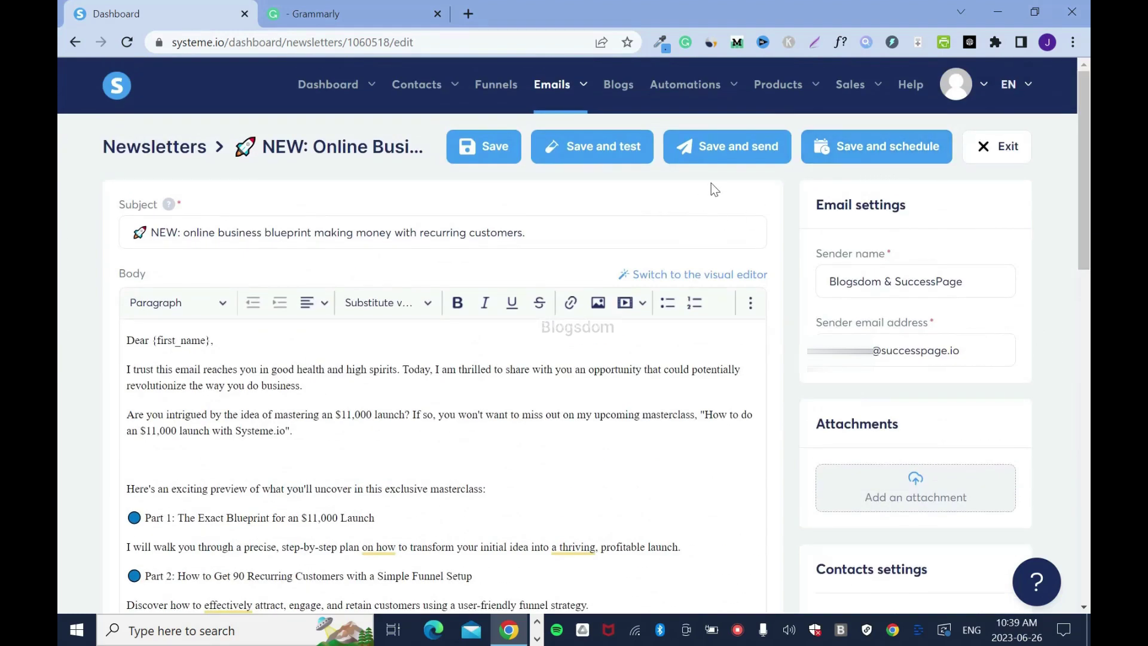
click(860, 153)
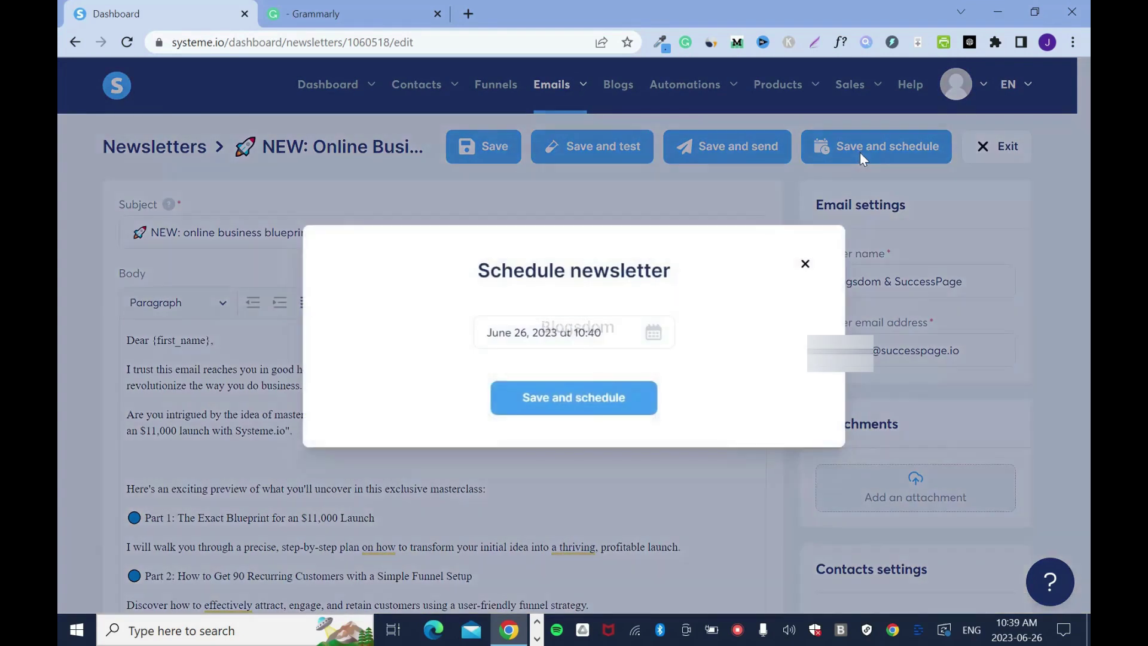
click(654, 332)
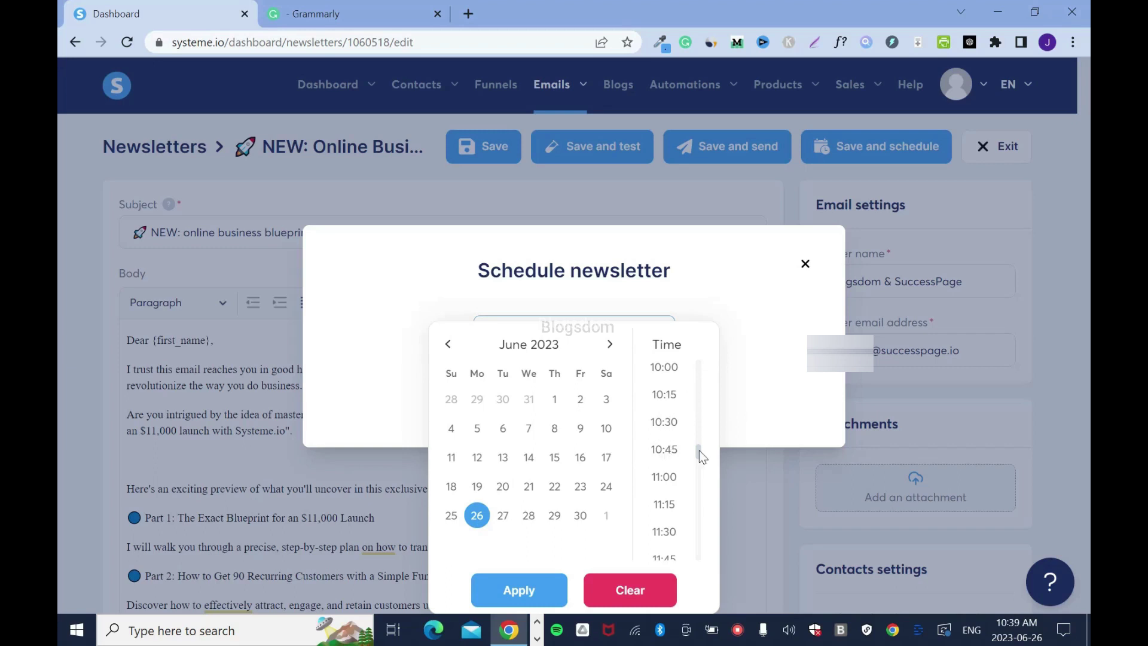
drag(698, 451, 698, 461)
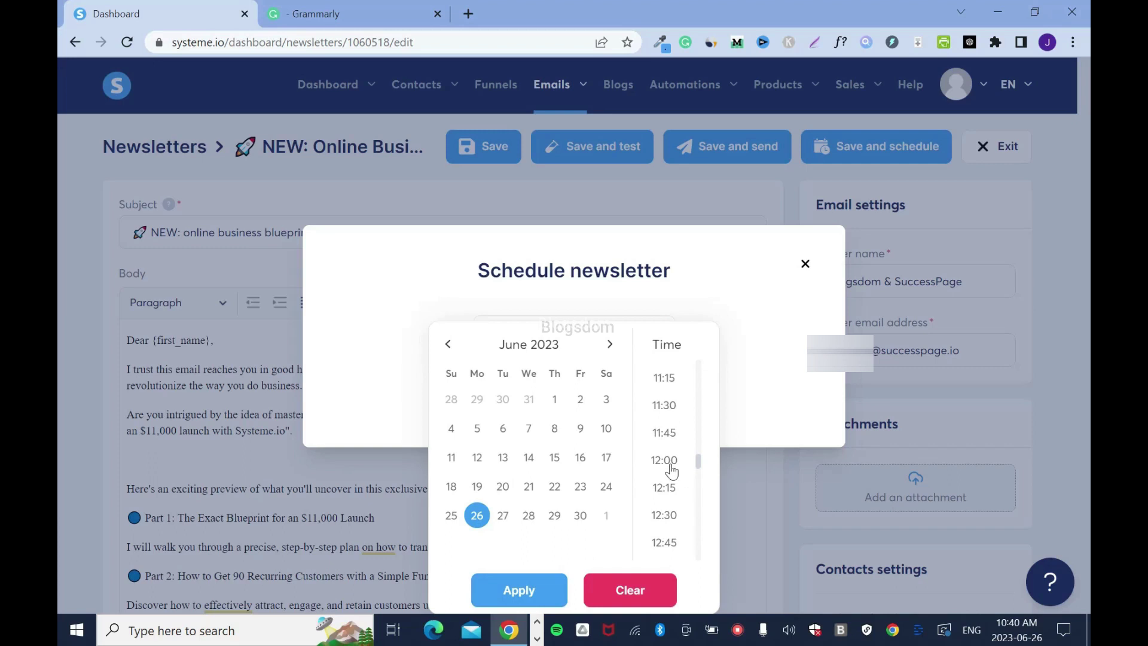
click(505, 522)
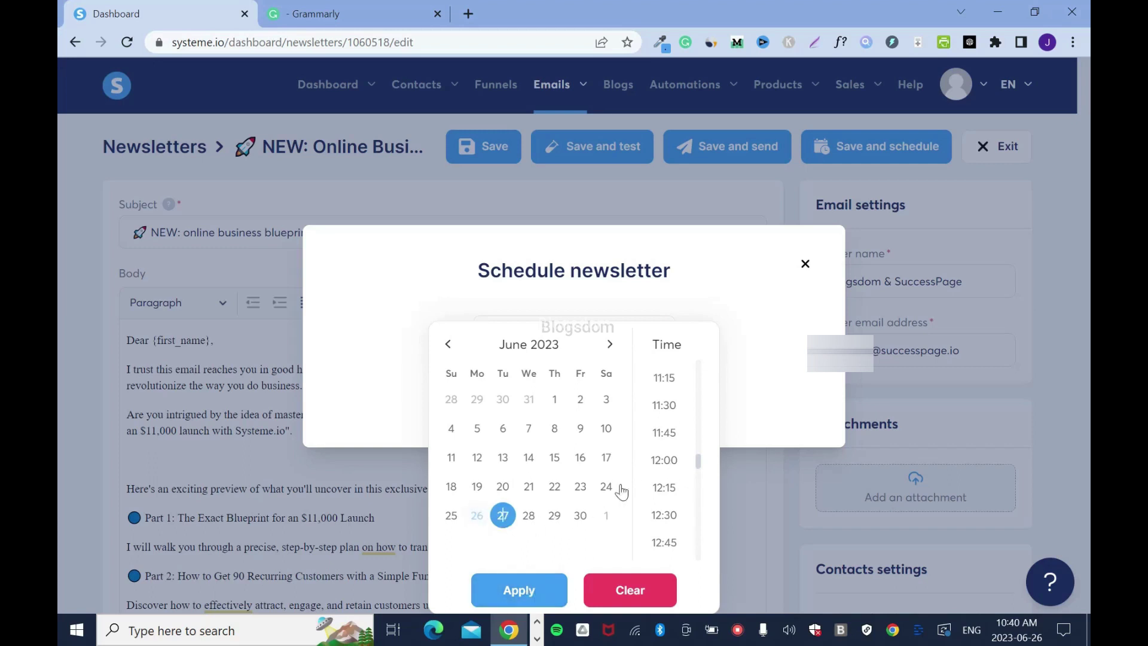
click(671, 438)
click(727, 303)
click(804, 264)
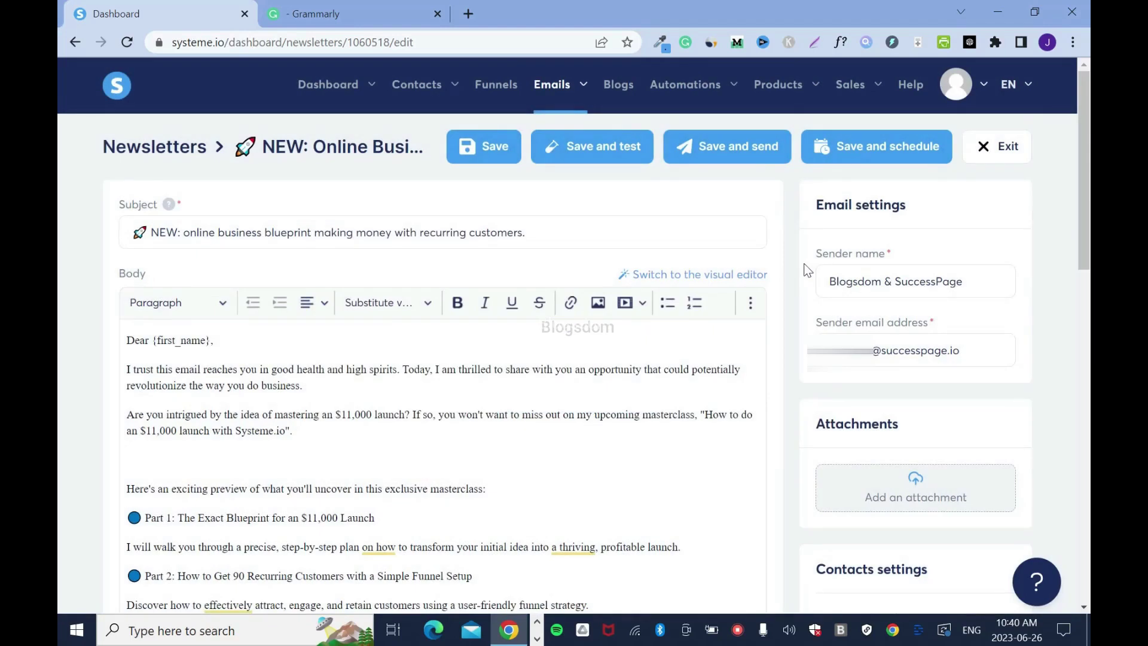
Save and send the newsletter right away, confirming the send.
click(727, 154)
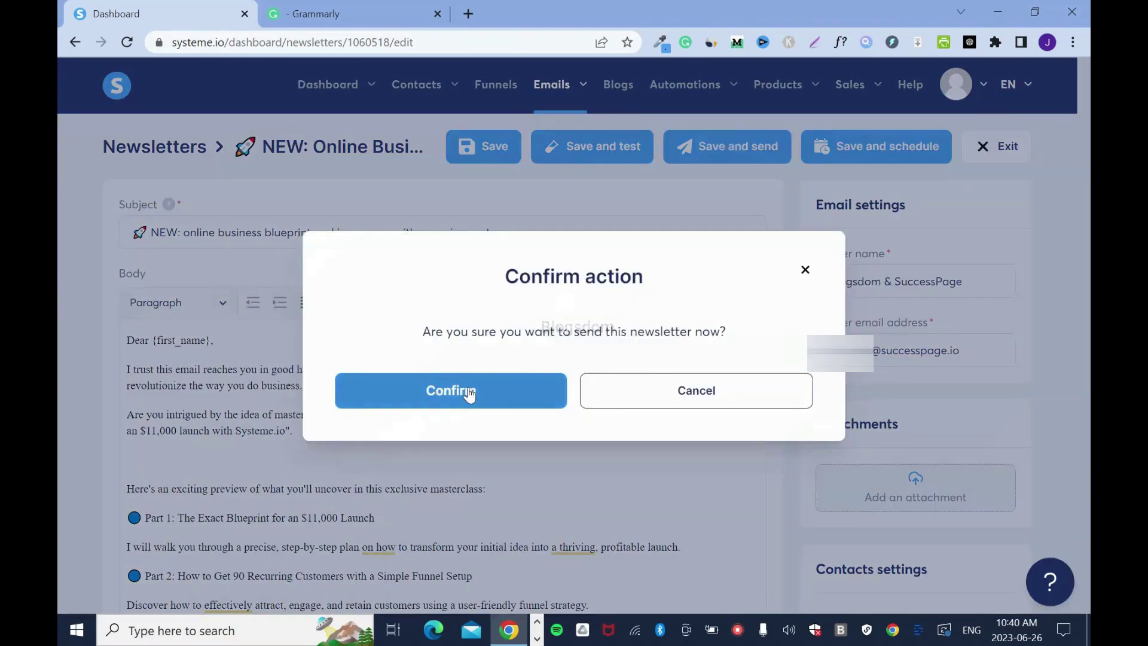
click(469, 394)
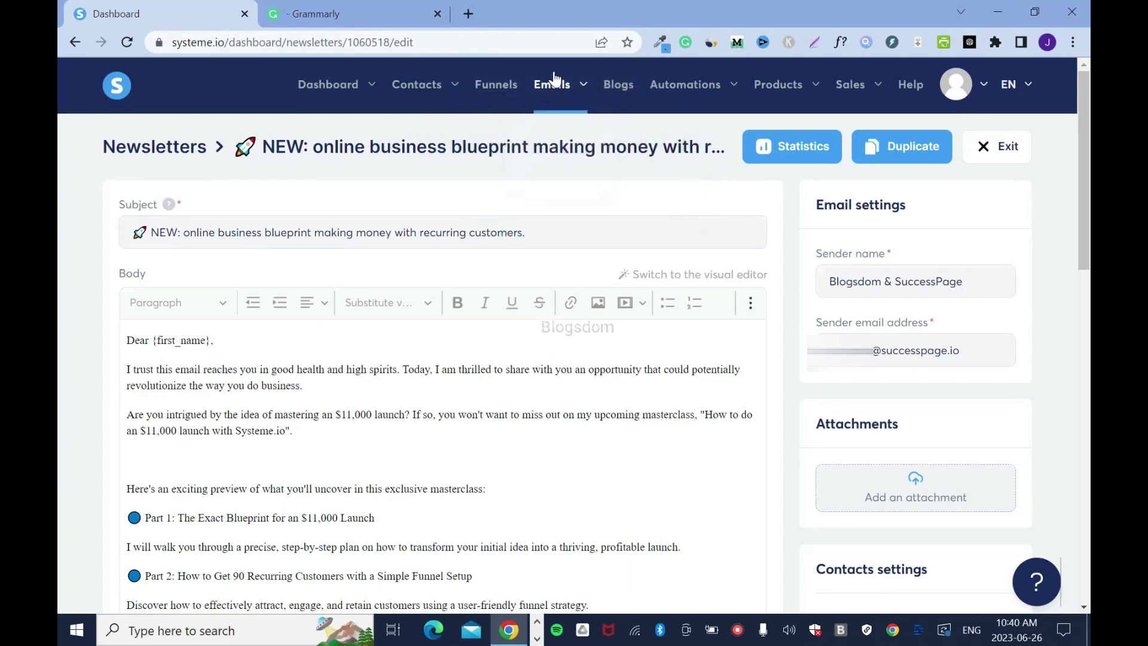
Go to the Newsletters list to confirm the sent AI Profits: Online Business newsletter dated 06/26/2023, 10:40.
mouse_move(552, 84)
click(561, 131)
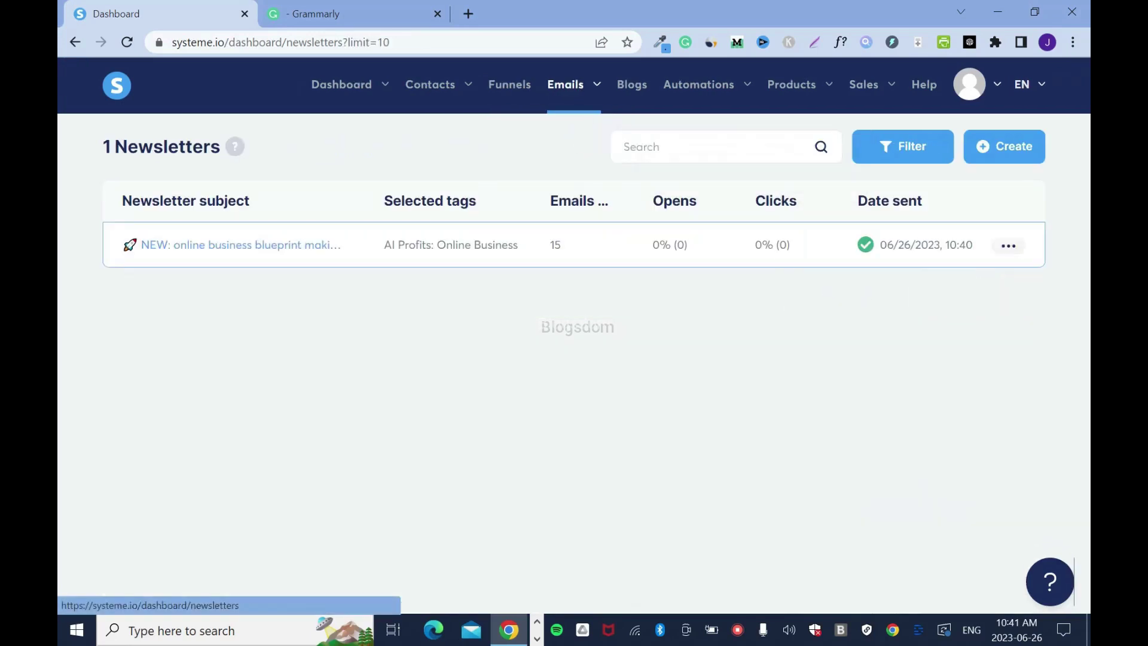